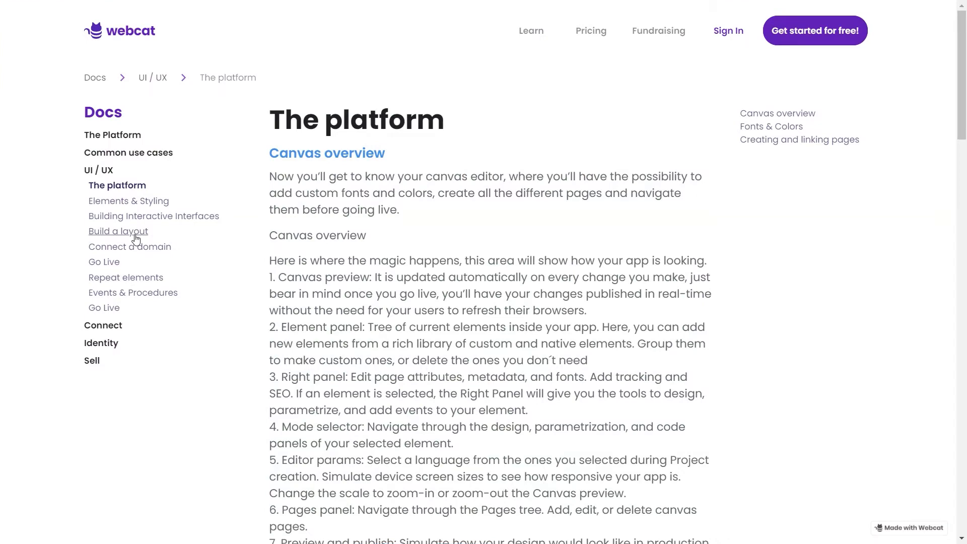
Step: Open the Build a layout documentation page, and start the Learning by doing tutorial project from scratch
left_click(135, 234)
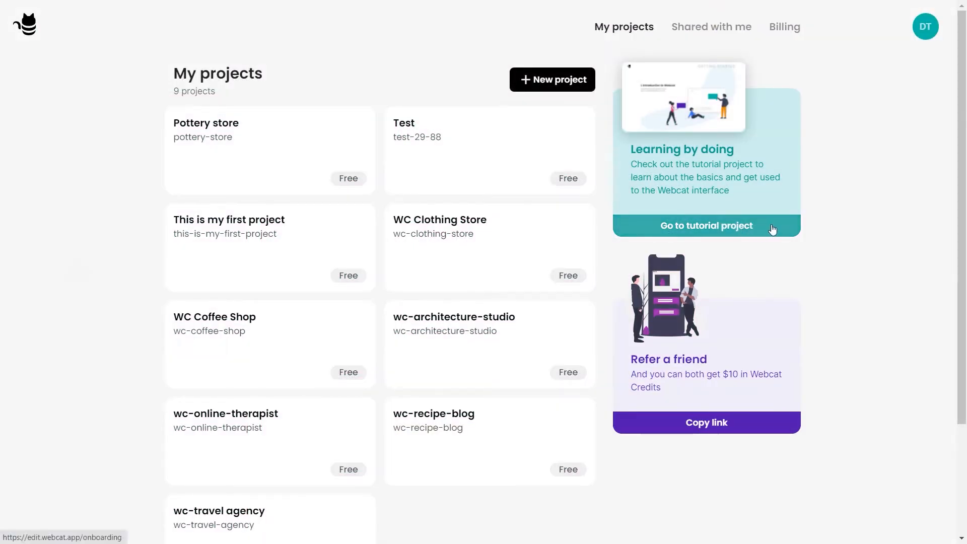
left_click(773, 228)
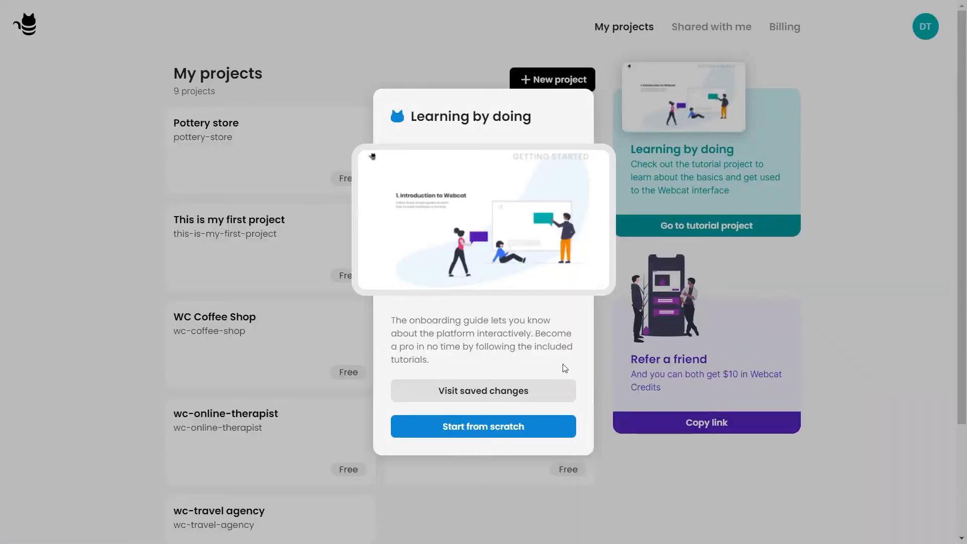
left_click(518, 429)
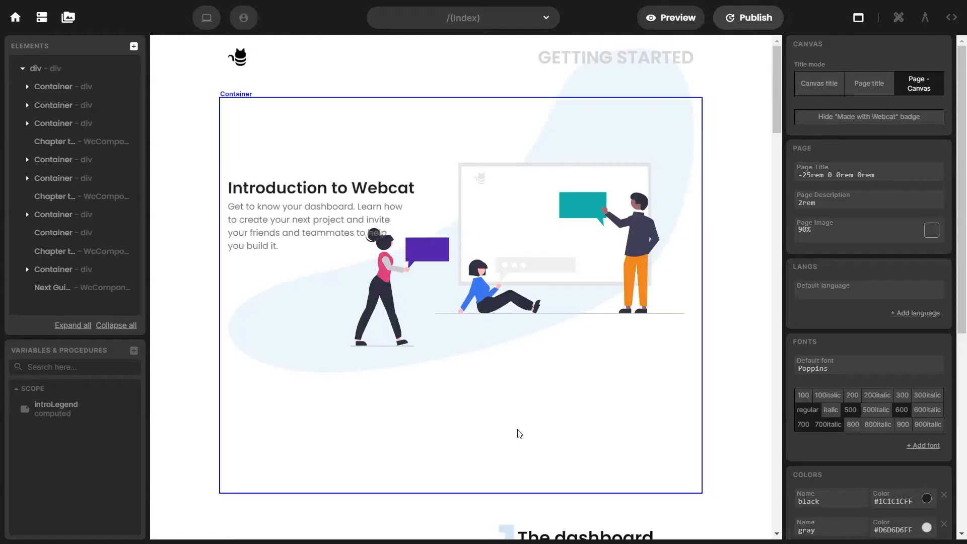
scroll(504, 317, "down", 12)
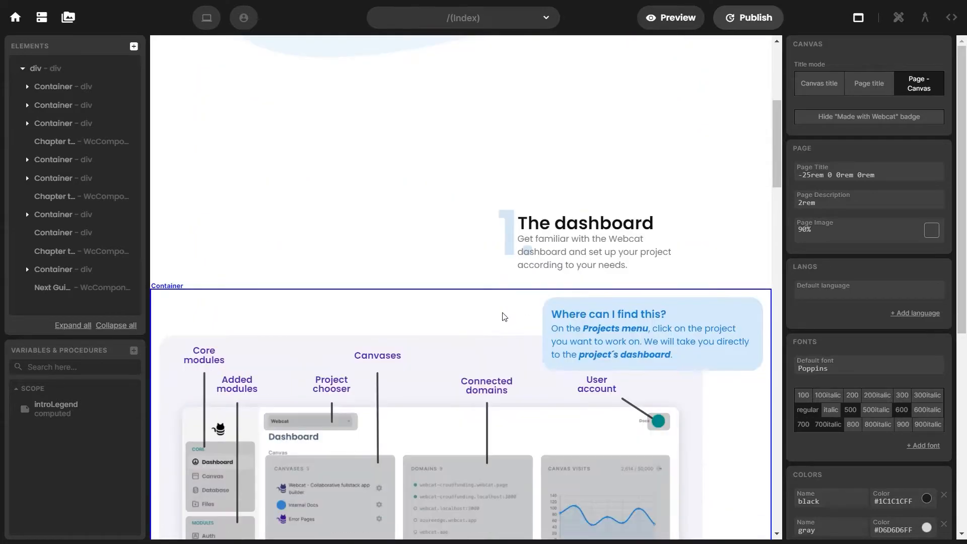
scroll(503, 313, "down", 2)
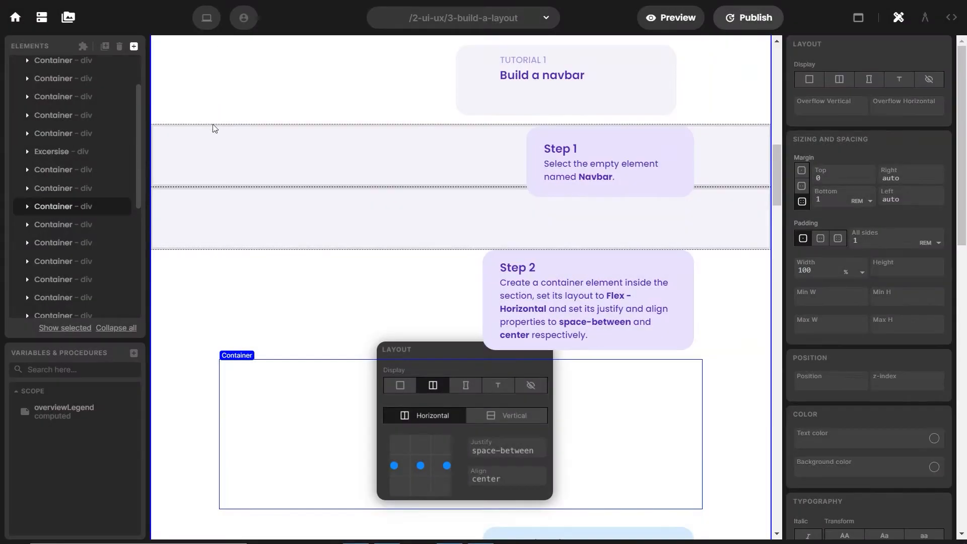
Step: Add a Container (div) element inside the empty Navbar element of the Build a navbar exercise
left_click(209, 138)
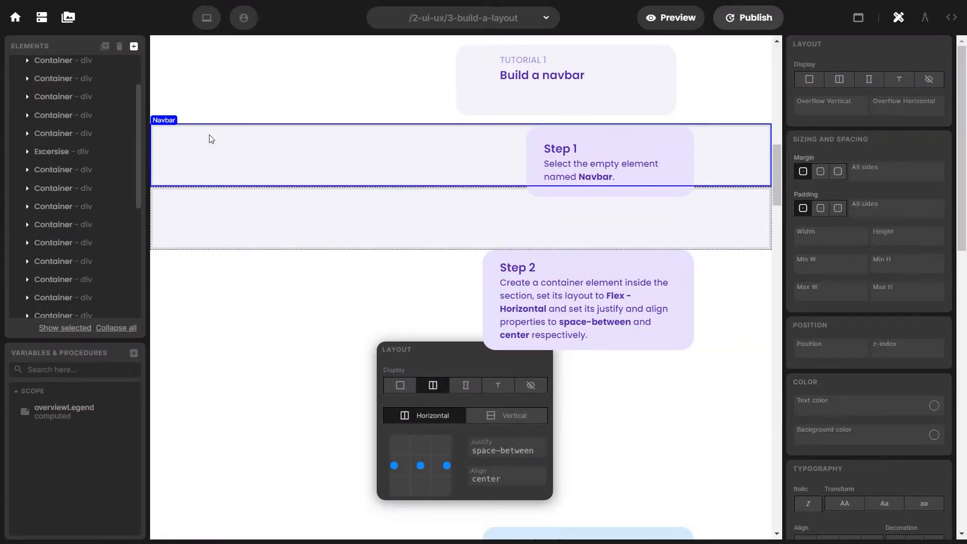
left_click(63, 328)
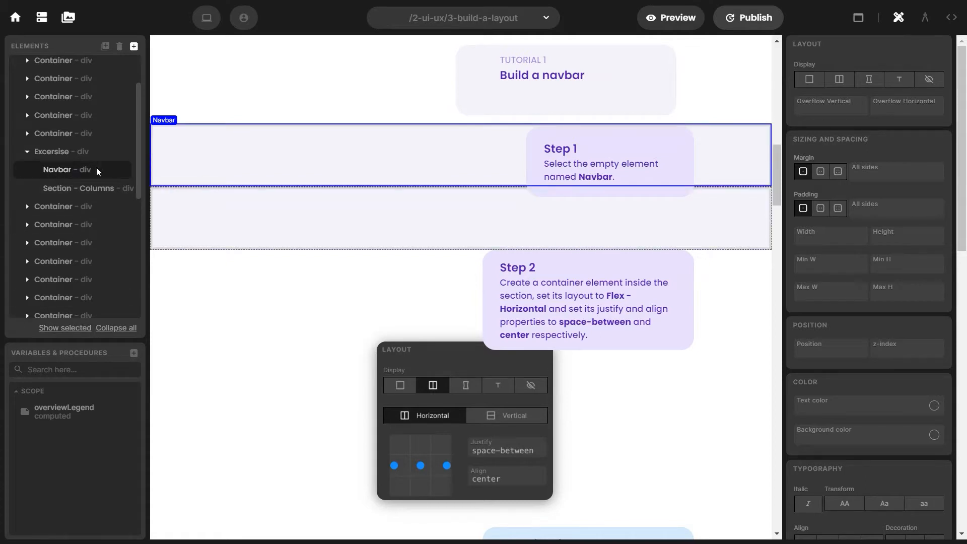
left_click(133, 46)
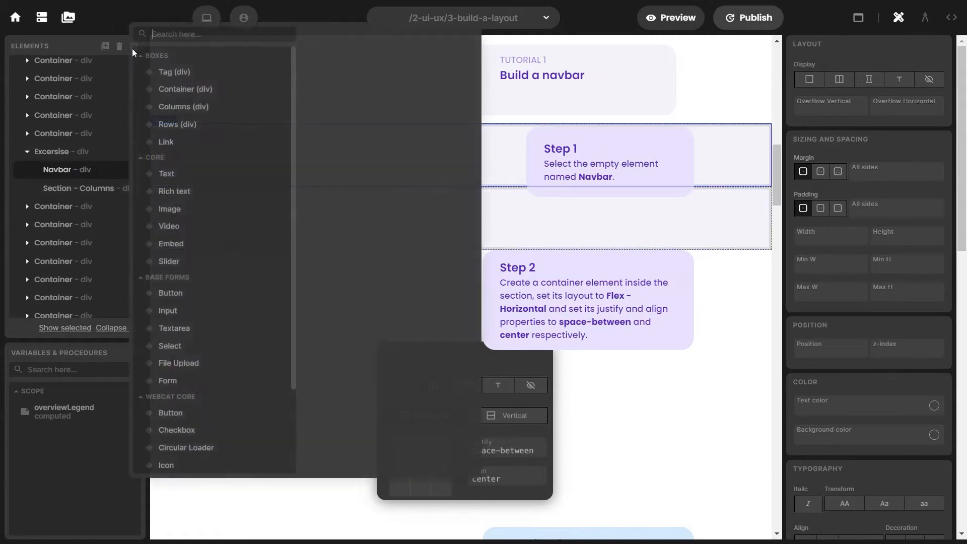
left_click(204, 86)
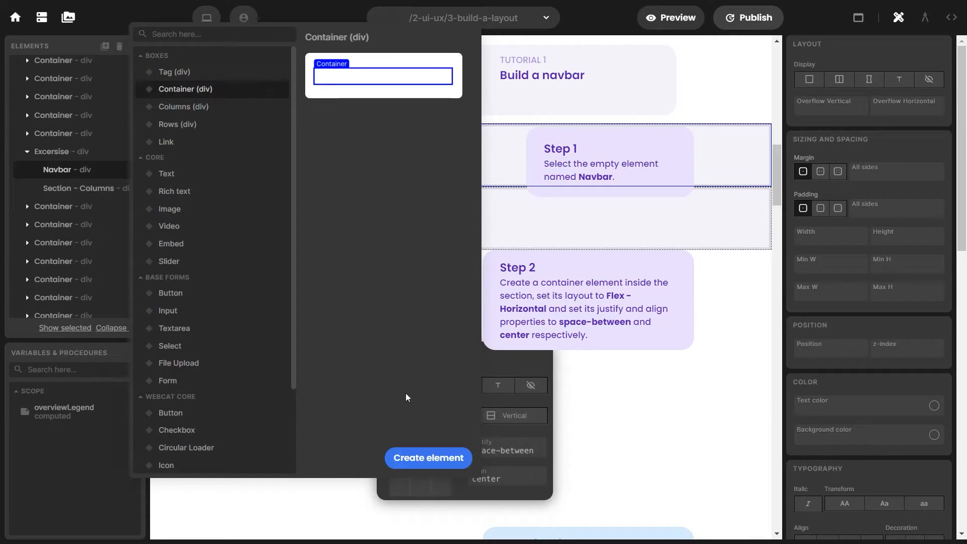
left_click(429, 457)
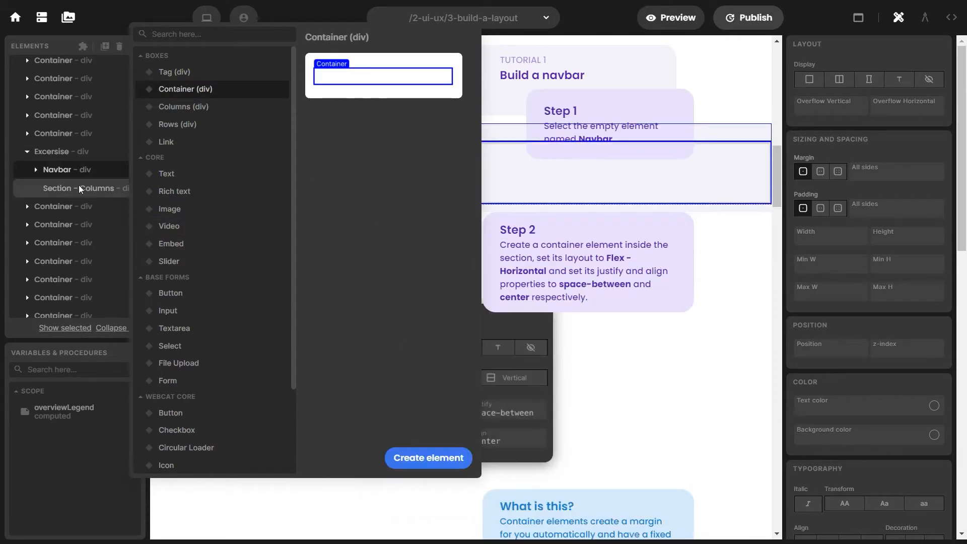
Step: Set the Navbar's inner container to a horizontal flex layout with Justify space-between and Align center
left_click(49, 174)
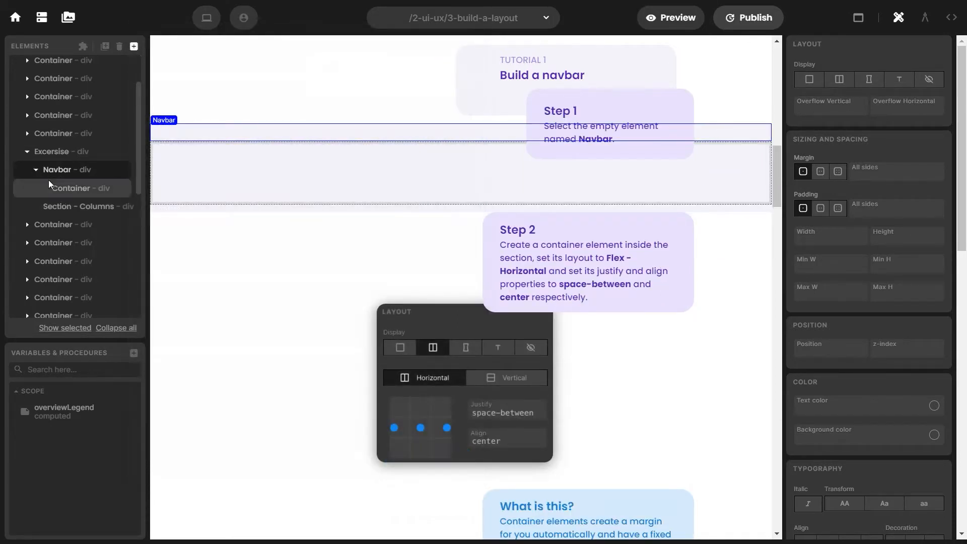
left_click(74, 188)
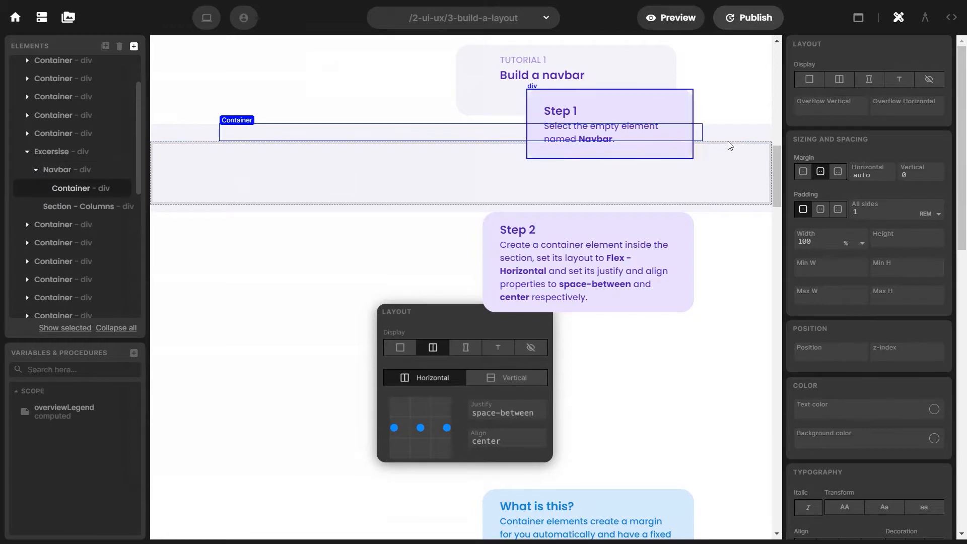
left_click(830, 81)
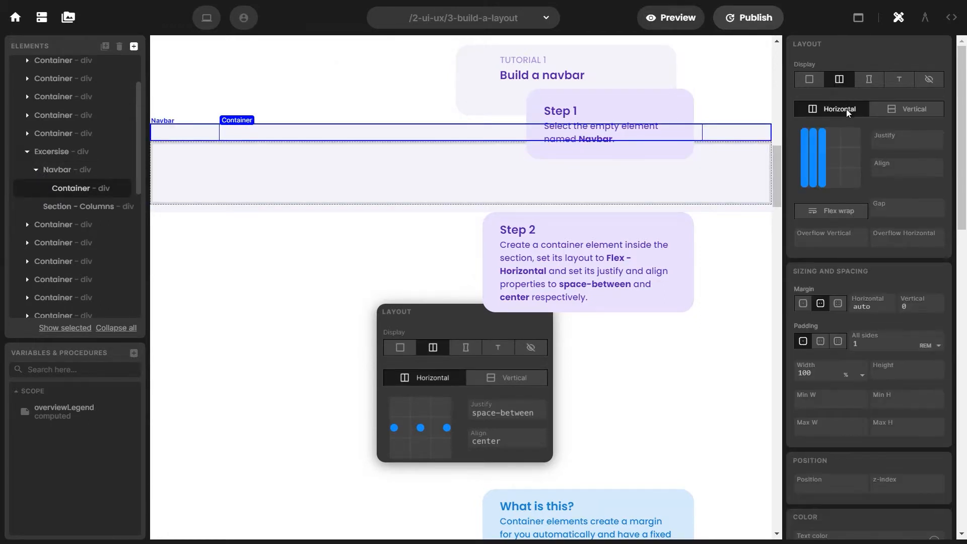
left_click(907, 140)
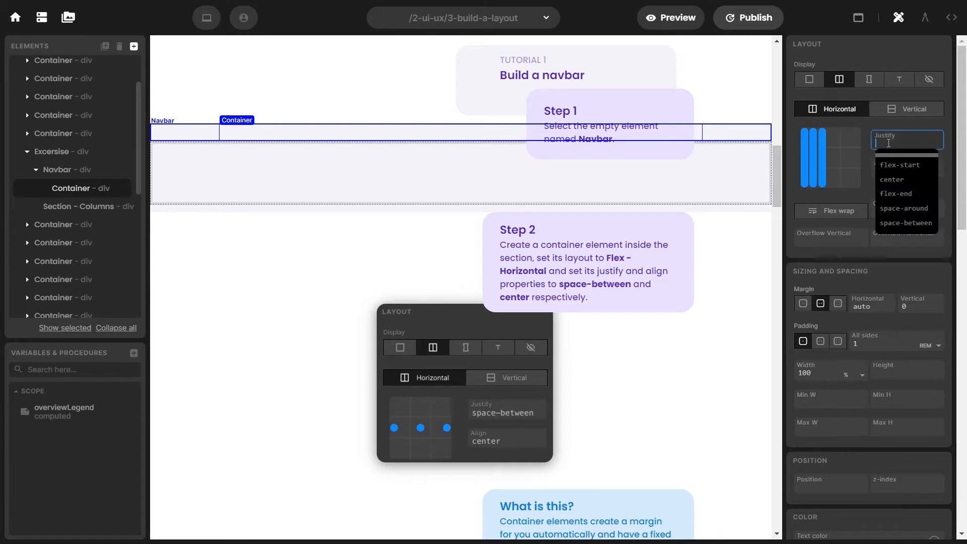
left_click(906, 223)
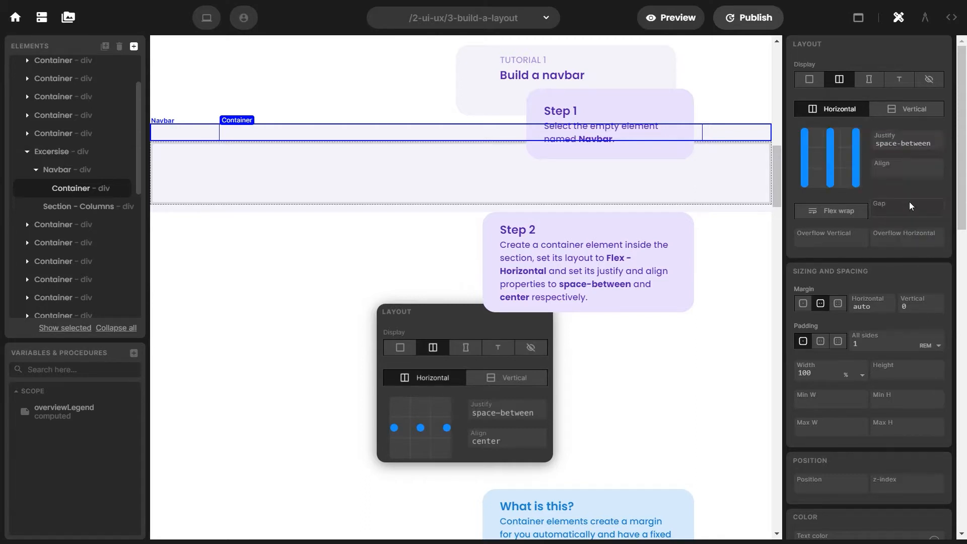
left_click(909, 175)
left_click(906, 204)
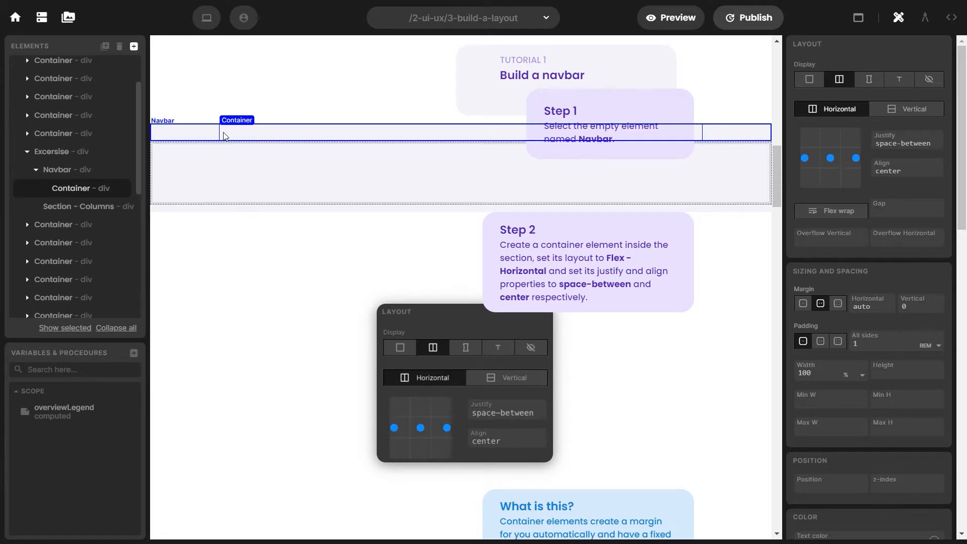
Step: Check the Build a layout page at mobile screen size
left_click(208, 22)
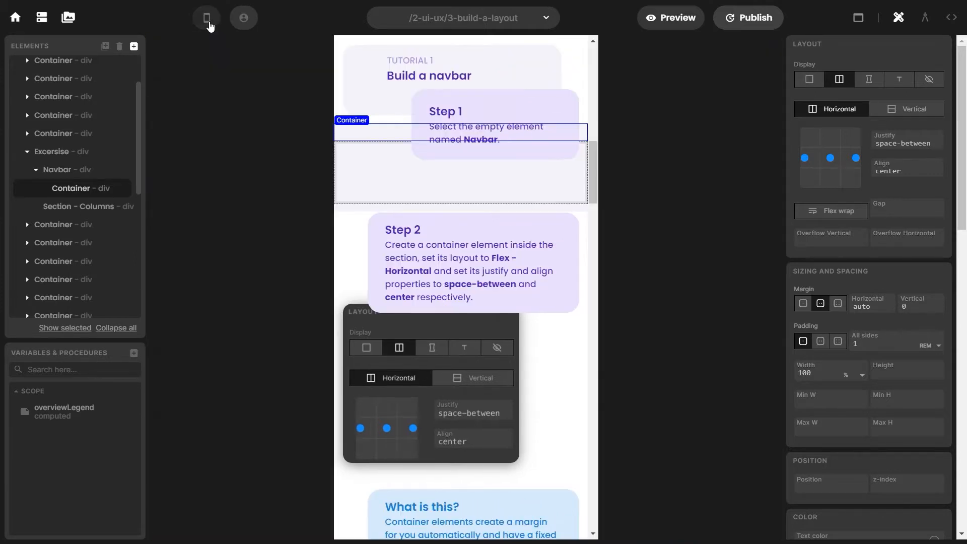
left_click(208, 23)
left_click(210, 26)
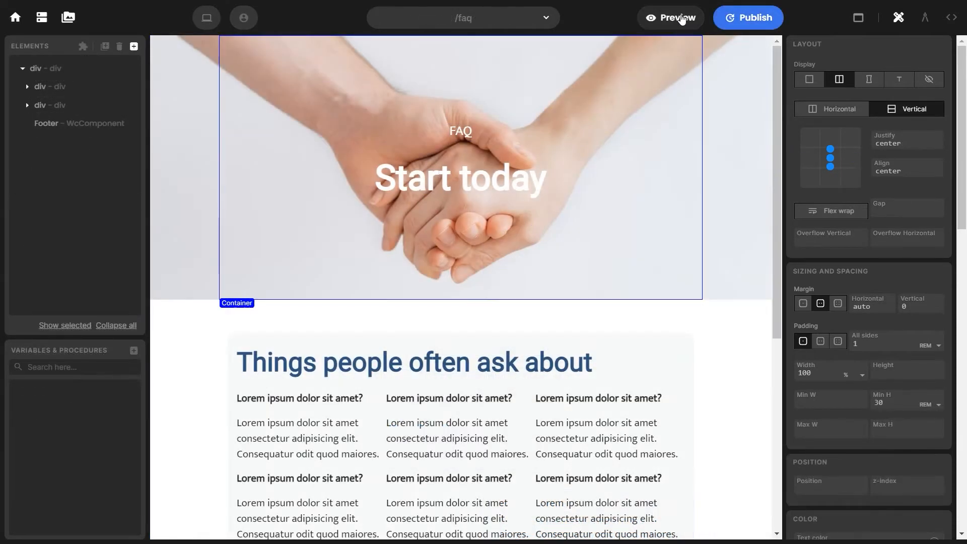
Step: Preview the /faq page, look through its content and check it at mobile screen size
left_click(672, 17)
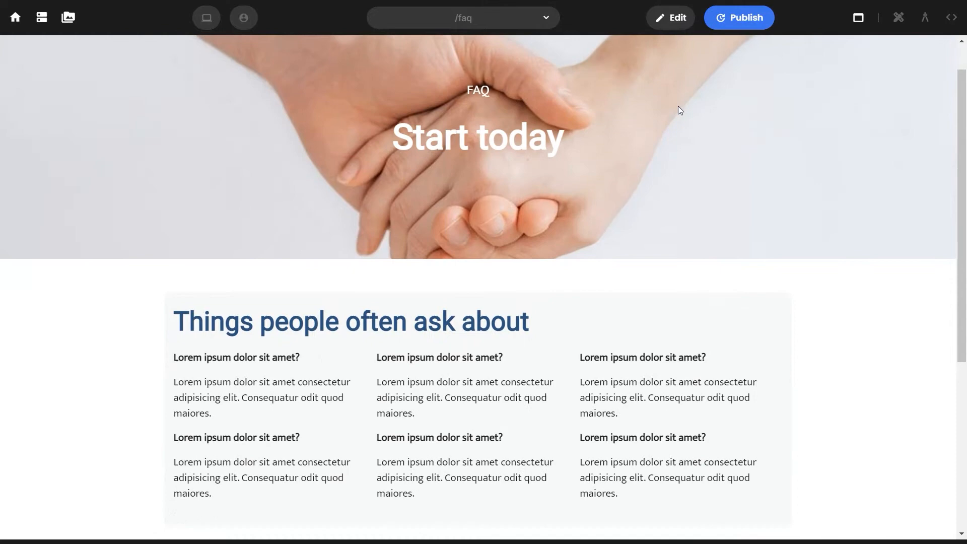
scroll(678, 105, "down", 4)
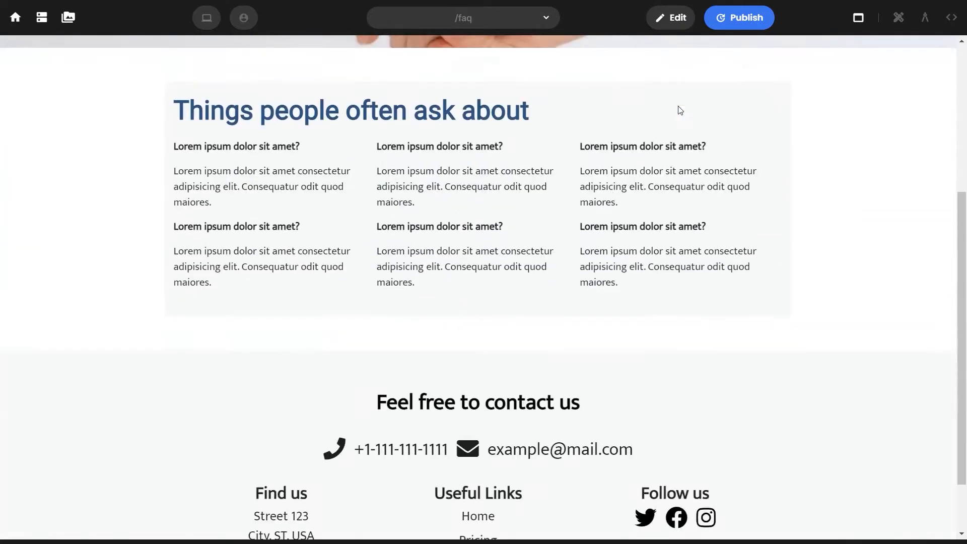
scroll(678, 106, "up", 5)
left_click(218, 24)
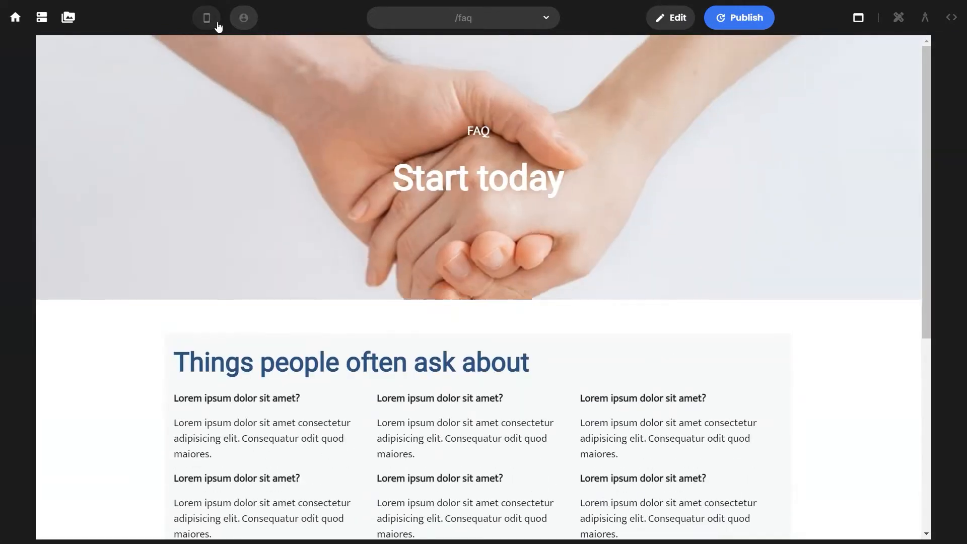
left_click(218, 25)
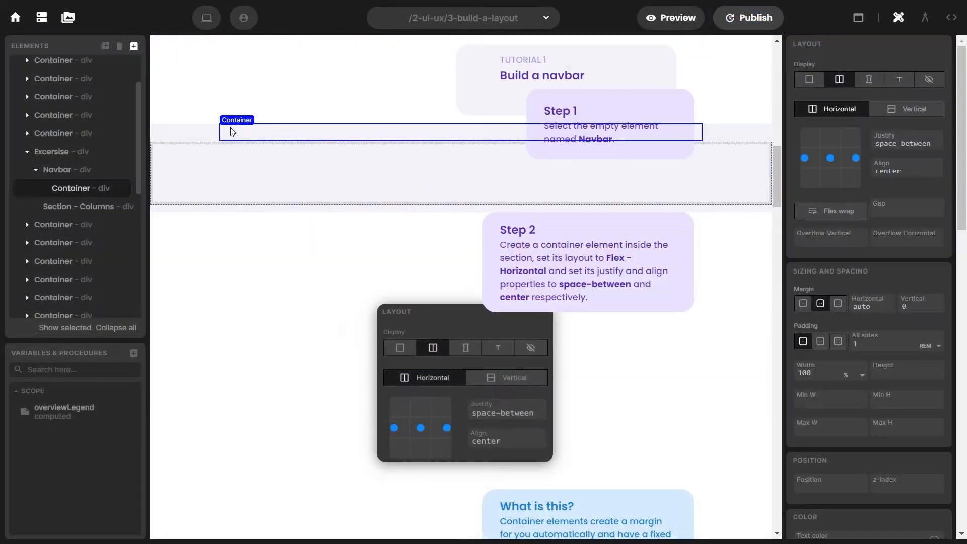
Step: Add an Image element inside the Navbar's container
left_click(134, 45)
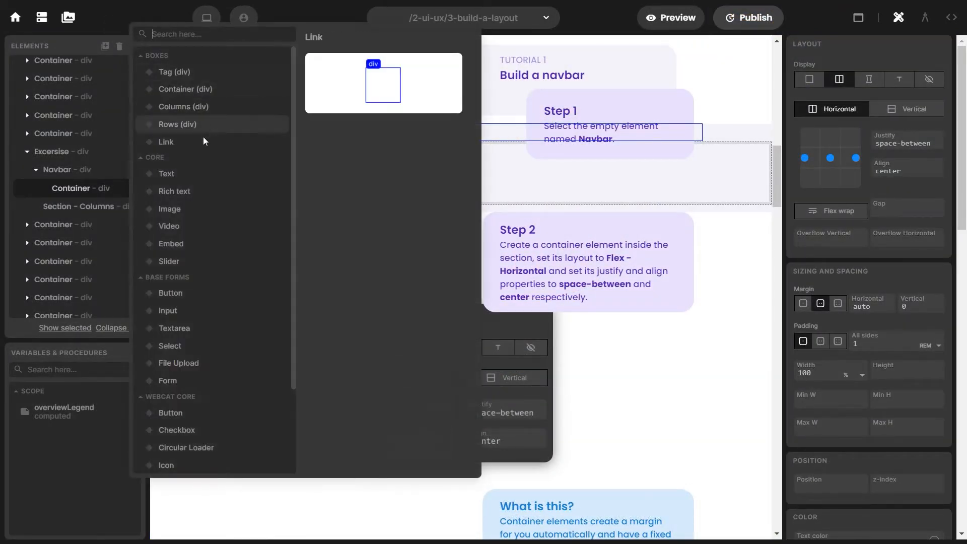
left_click(197, 209)
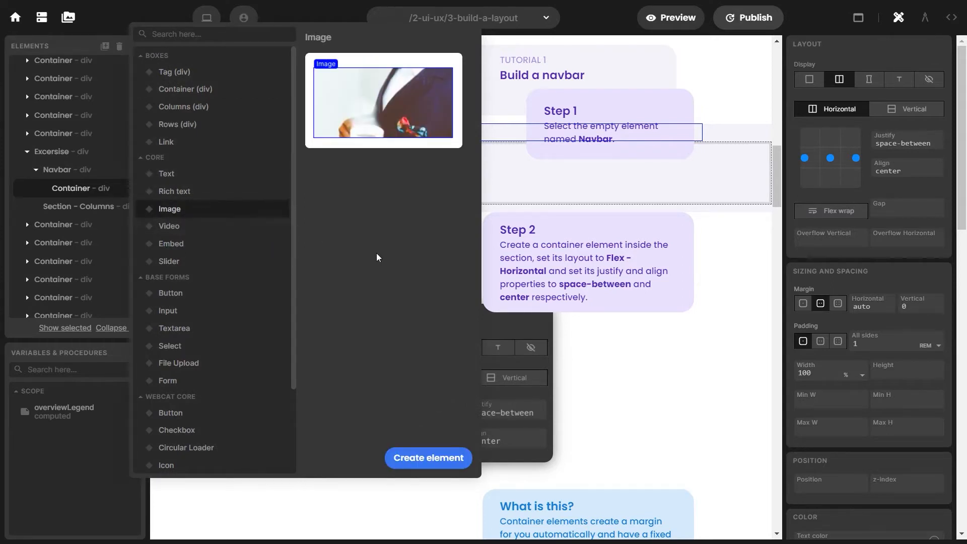
left_click(427, 459)
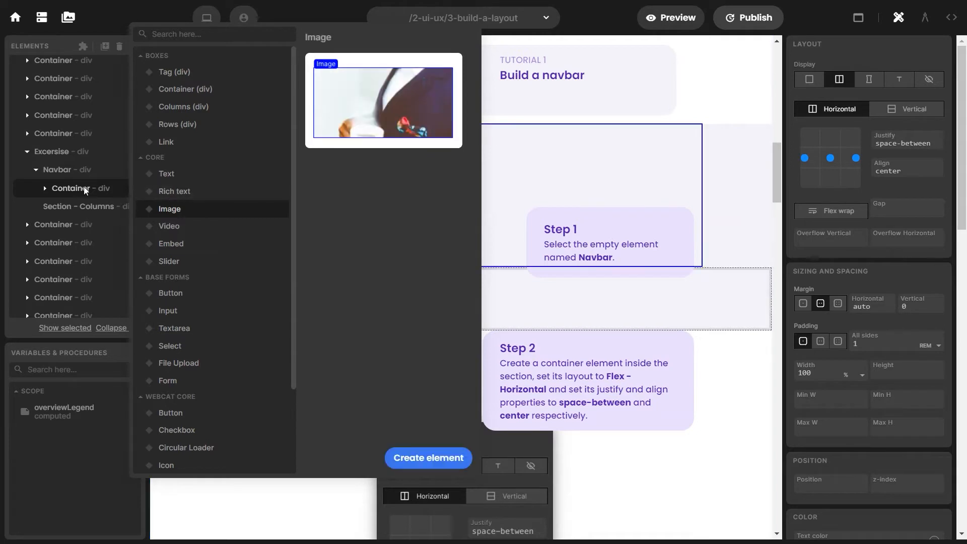
Step: Replace the URL of the image in the Navbar's container with the address of webcat-logo.png
left_click(84, 190)
left_click(45, 191)
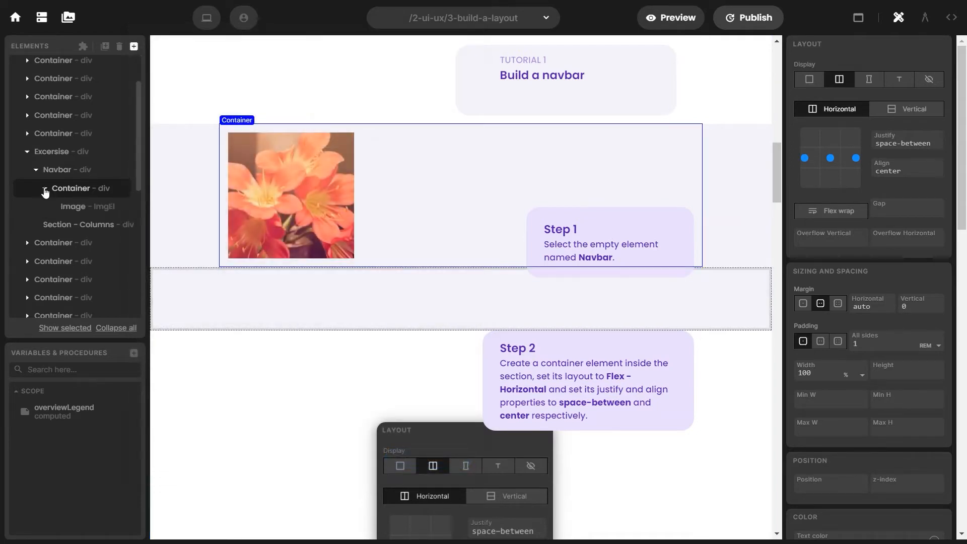
left_click(83, 203)
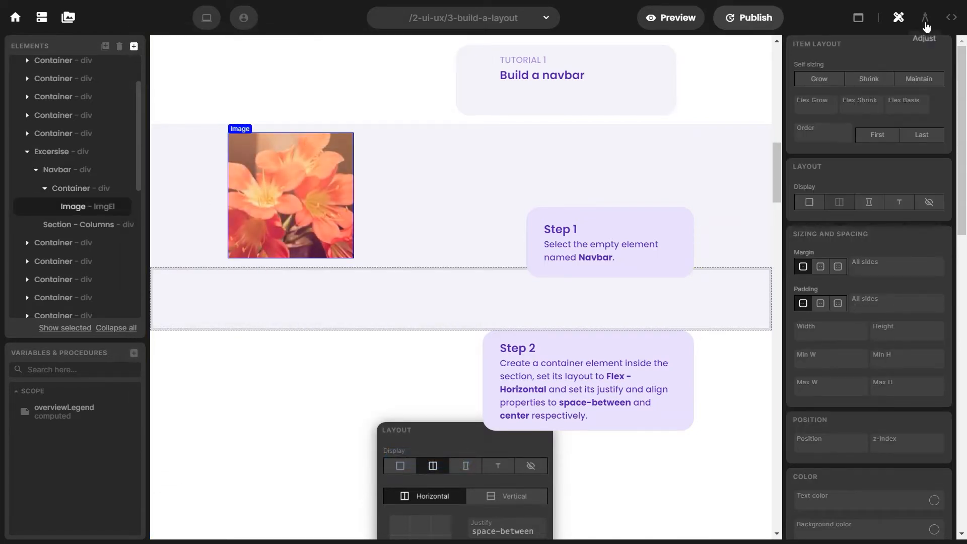
left_click(925, 17)
triple_click(900, 69)
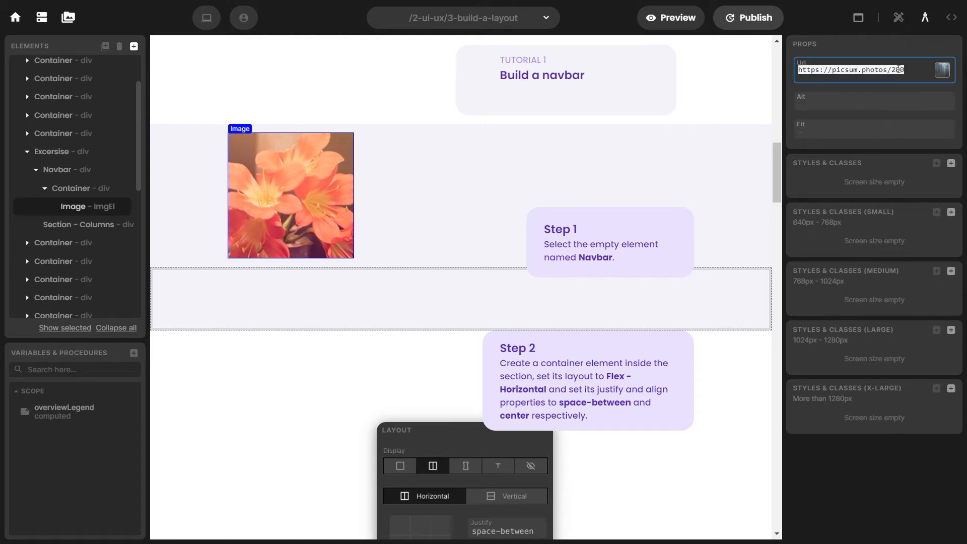
key("ctrl+v")
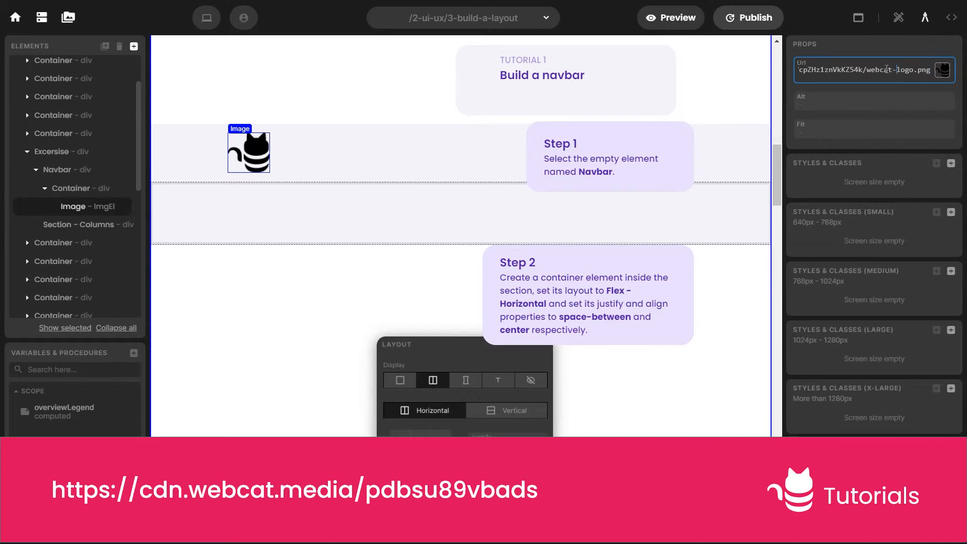
left_click(296, 24)
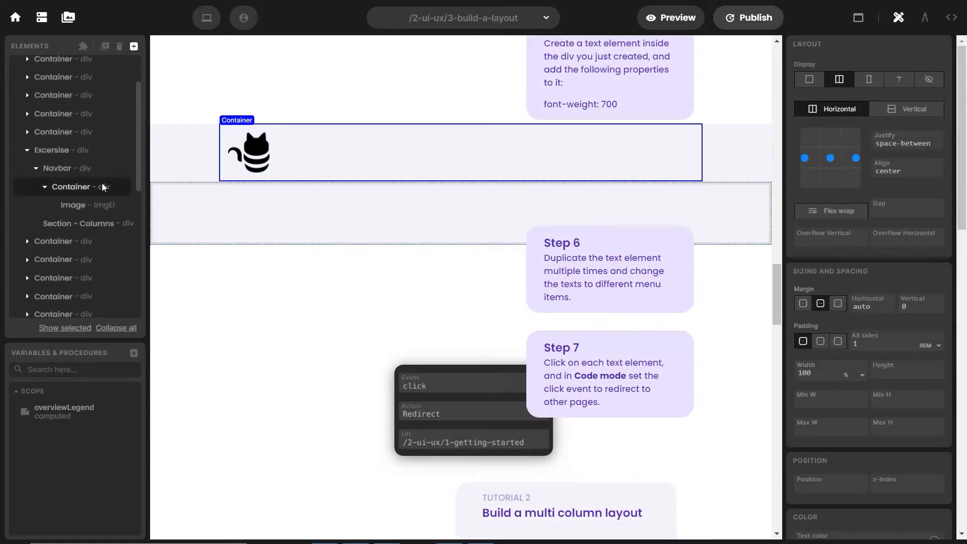
Step: Add a Tag (div) element to the Navbar's container and create a Text element inside that div
left_click(133, 46)
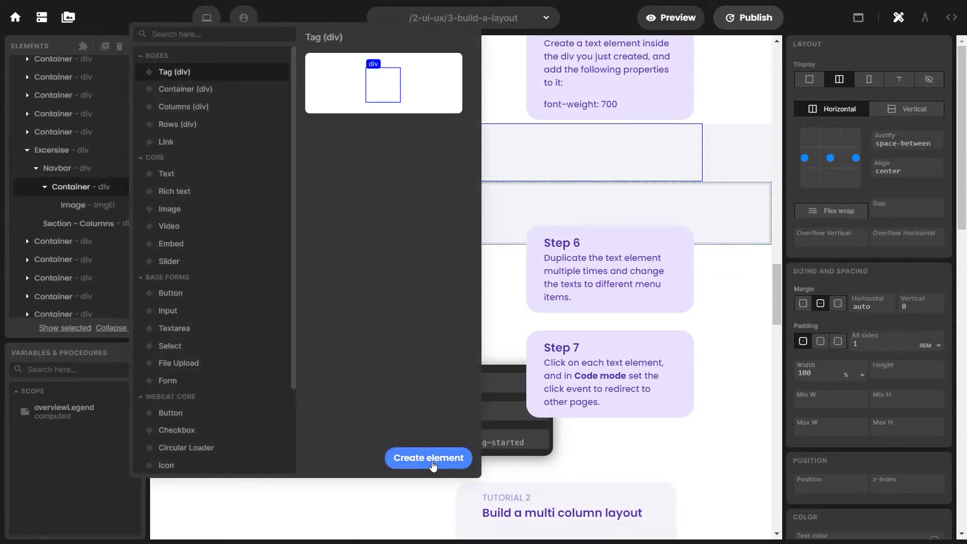
left_click(428, 458)
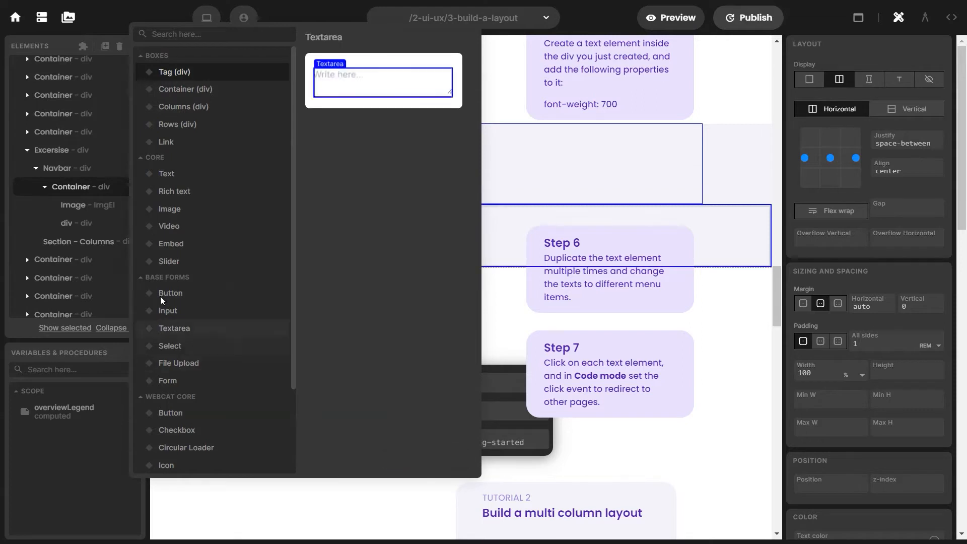
left_click(89, 226)
left_click(134, 46)
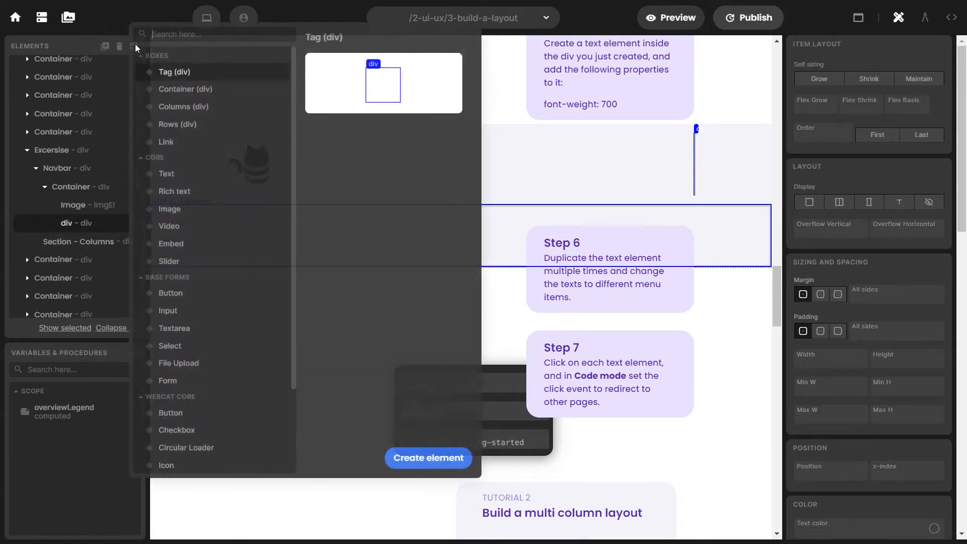
left_click(178, 171)
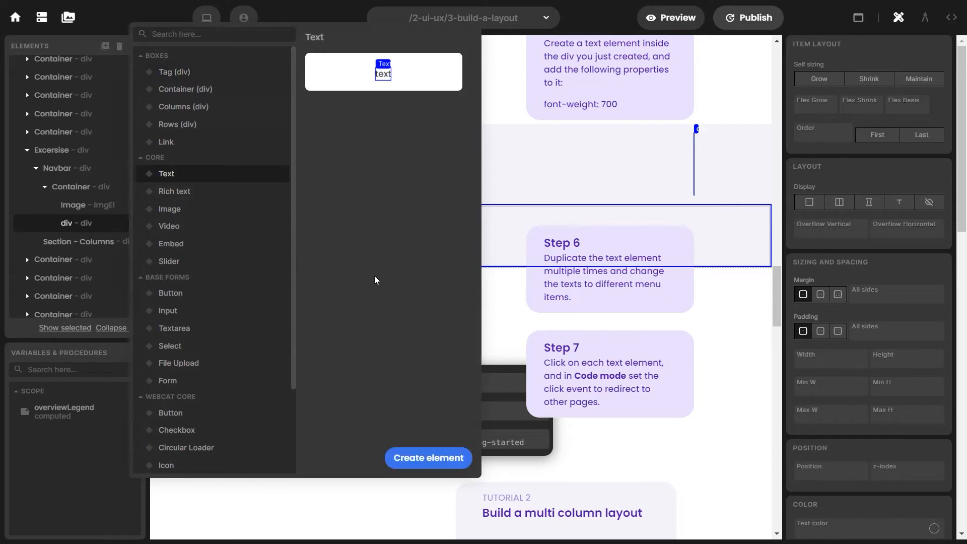
left_click(410, 459)
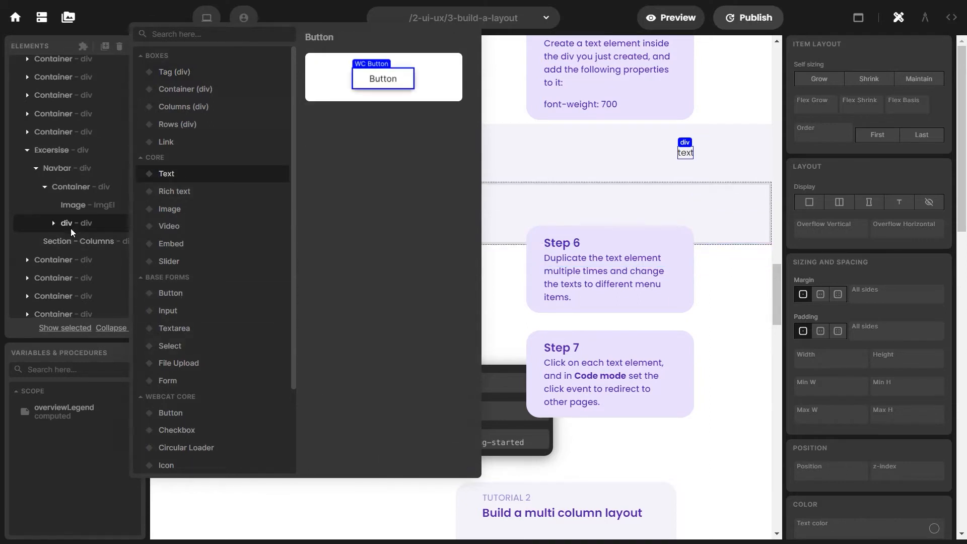
Step: Change the content of the Text element inside the Navbar's div to "About us"
left_click(68, 227)
left_click(54, 224)
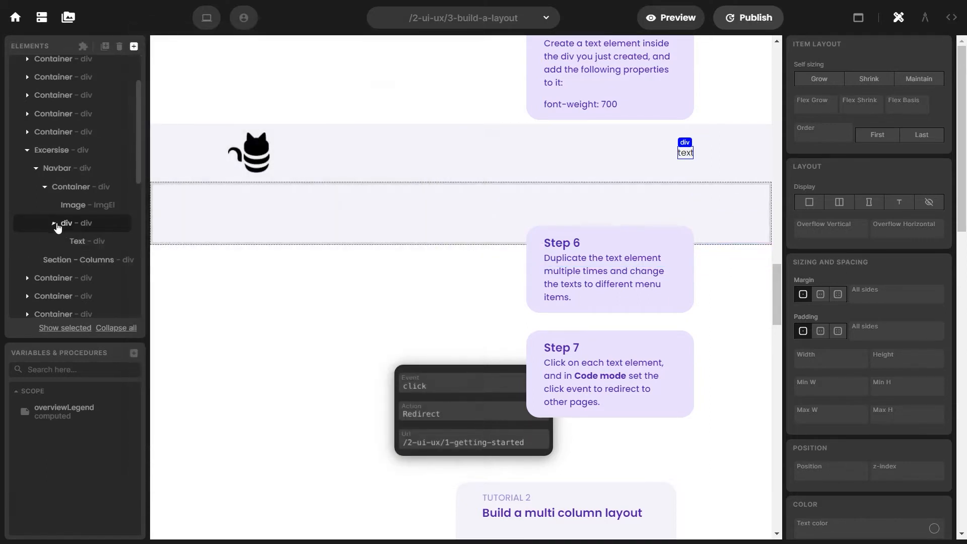
left_click(87, 240)
double_click(178, 528)
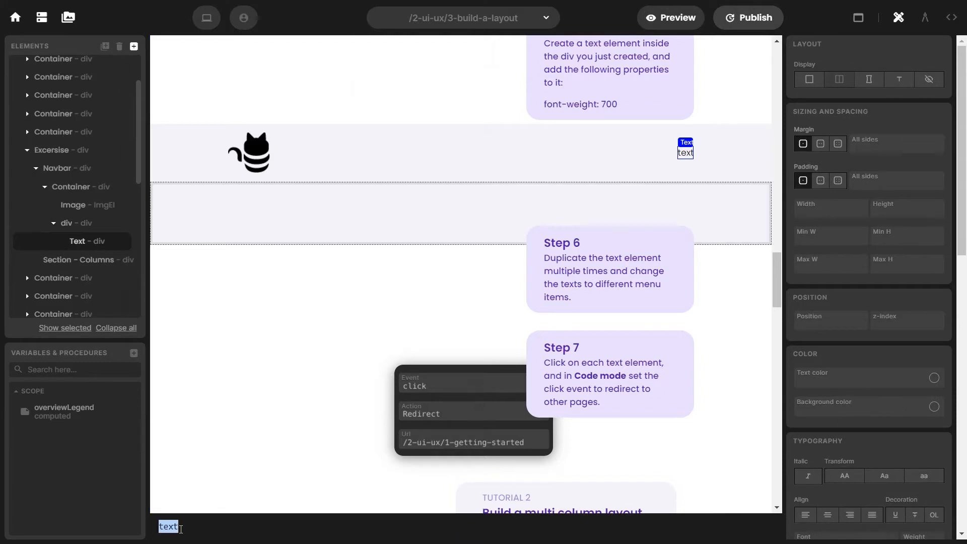
type("About us")
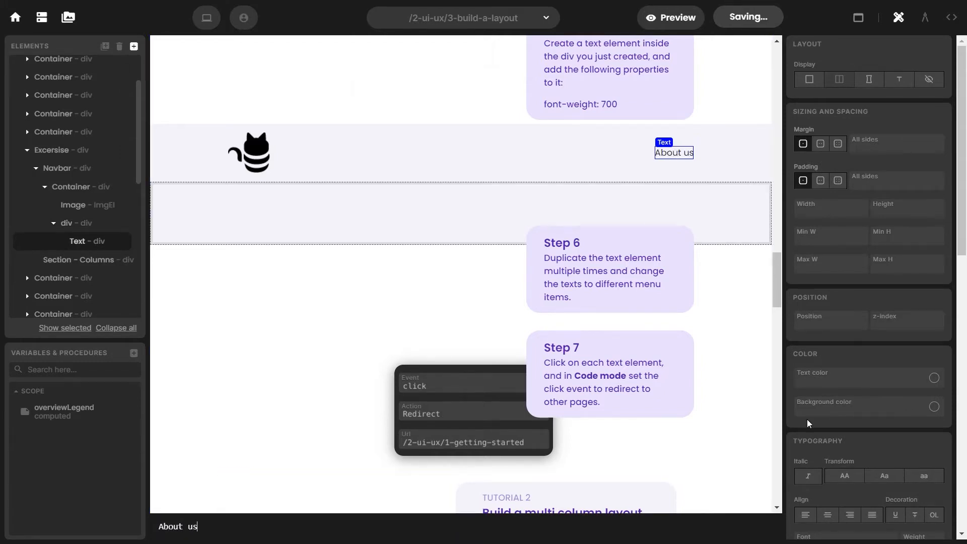
Step: Set the "About us" text's font to Poppins and its weight to 700
scroll(824, 410, "down", 4)
left_click(847, 354)
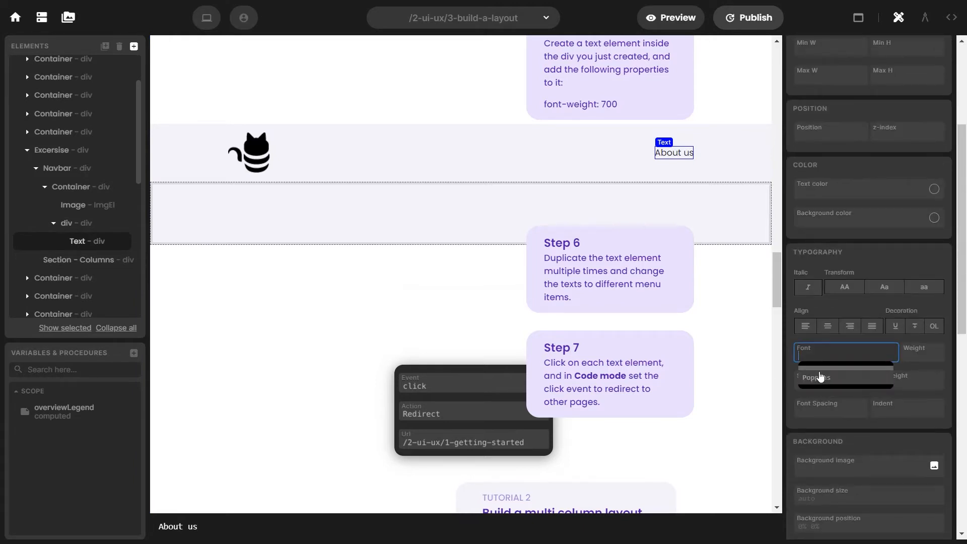
left_click(831, 379)
left_click(933, 353)
type("700")
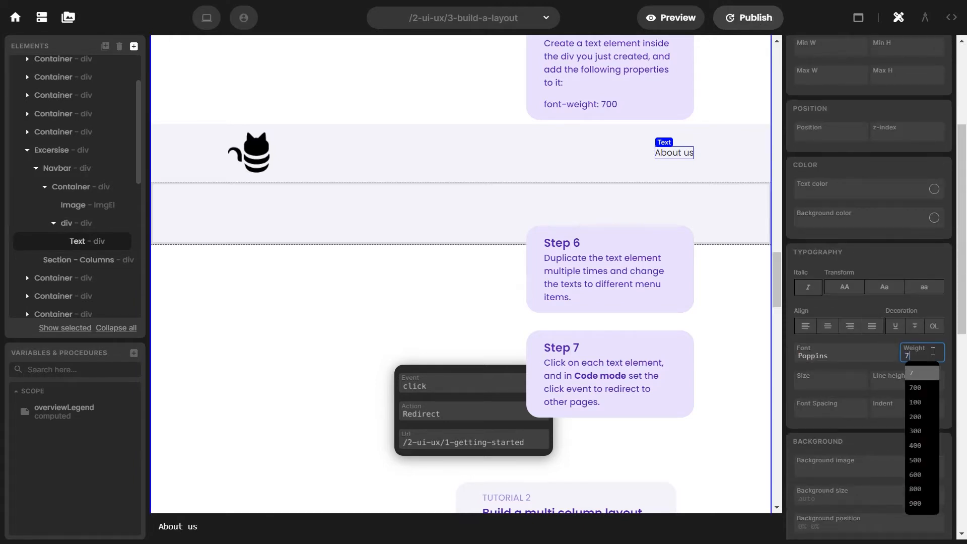
key("Return")
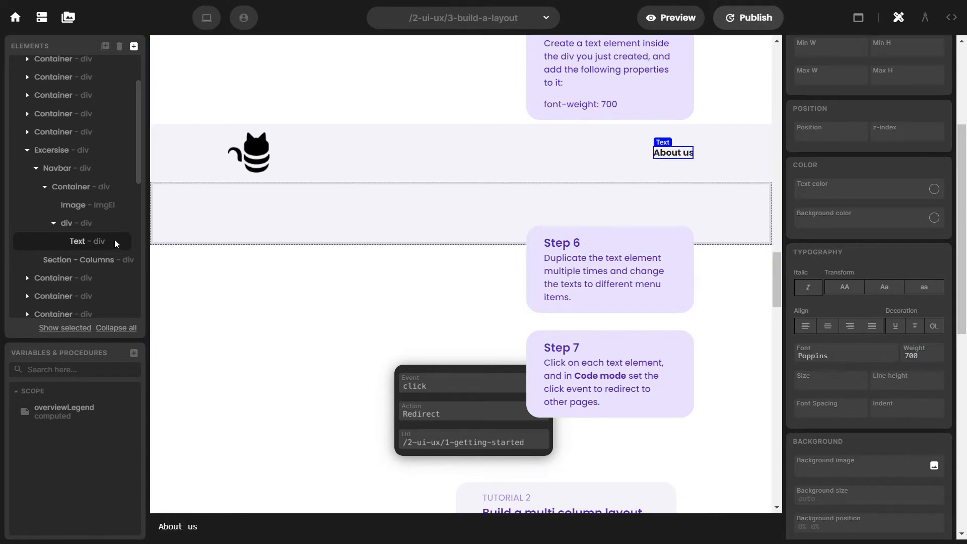
Step: Duplicate the "About us" text twice and lay out its parent div as horizontal flex with a 24 px gap
left_click(102, 50)
left_click(101, 51)
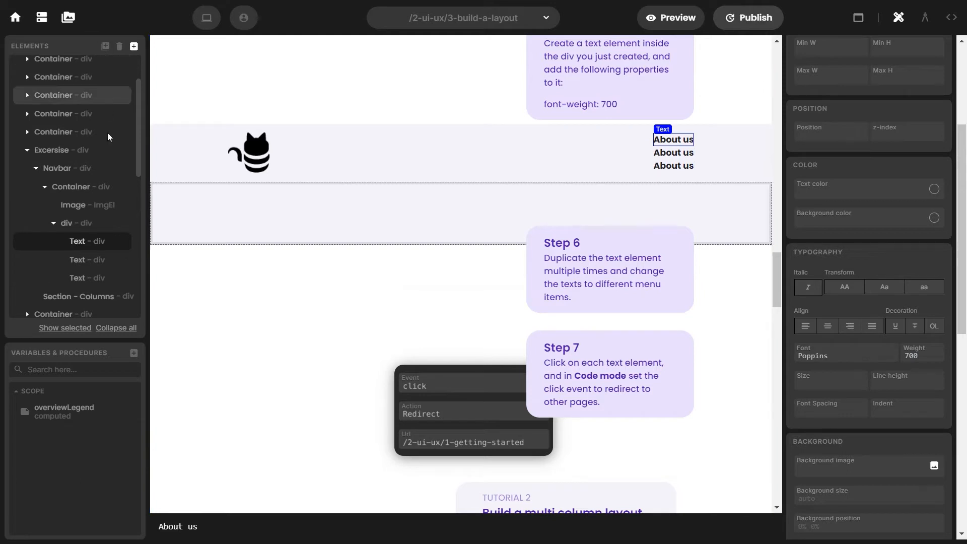
left_click(95, 219)
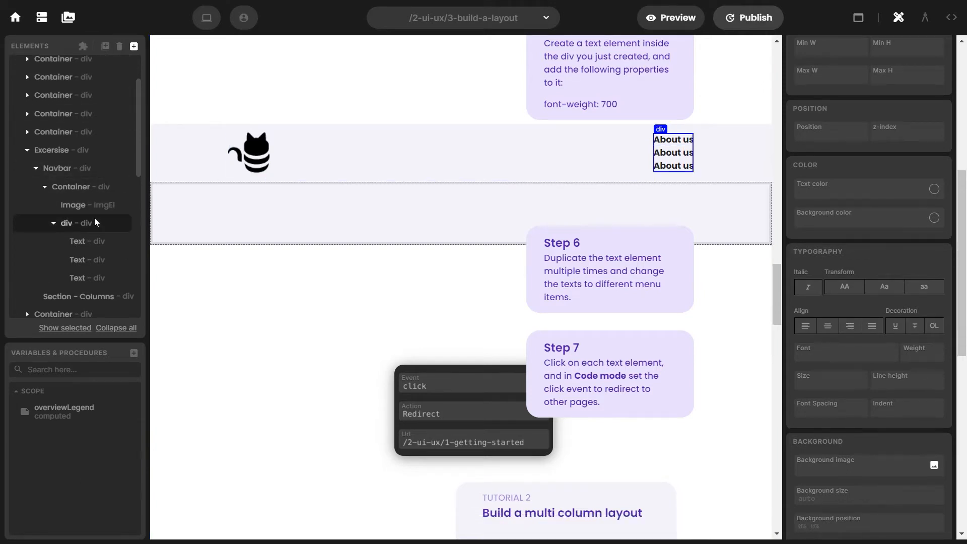
scroll(873, 211, "up", 6)
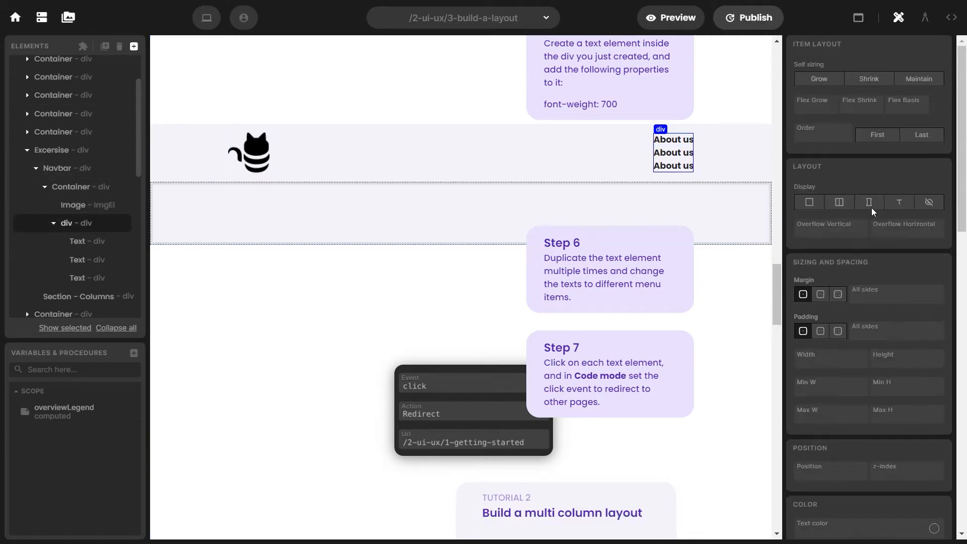
left_click(842, 204)
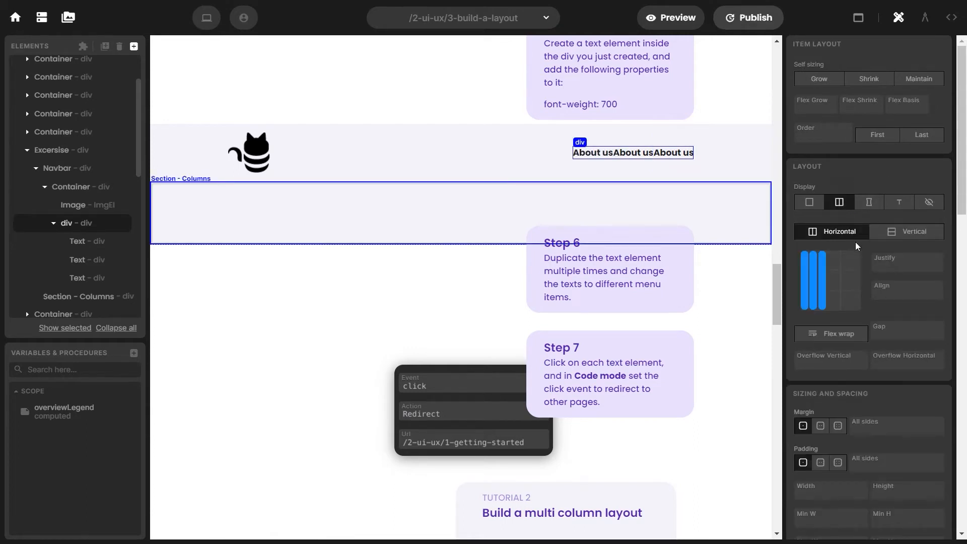
left_click(891, 333)
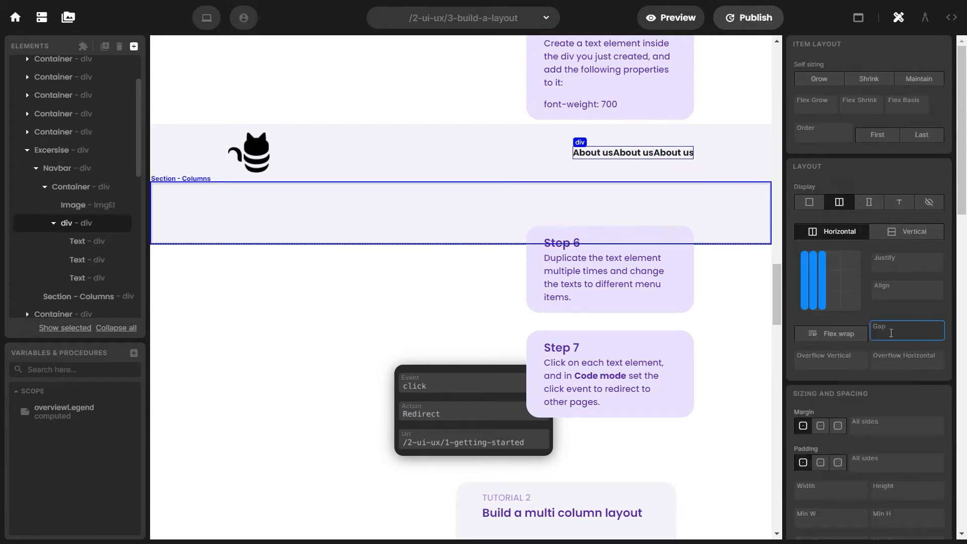
type("24")
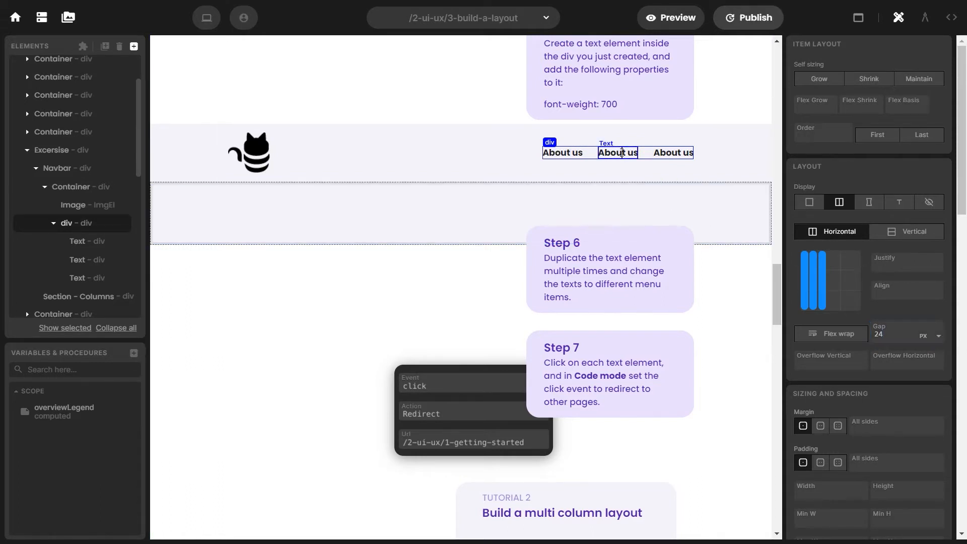
Step: Change the middle menu text to "Pricing" and the first menu text to "Learn"
left_click(621, 153)
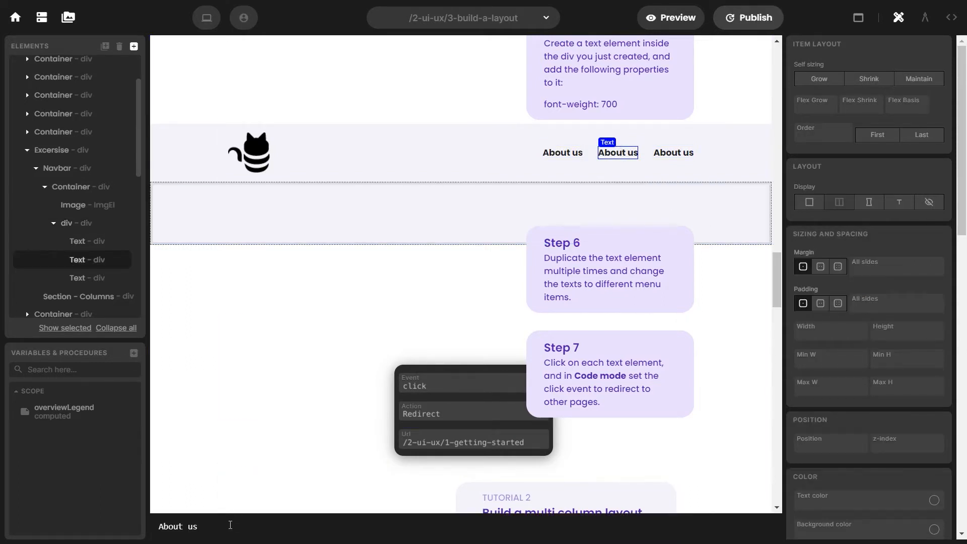
key("ctrl+a")
type("Pricing")
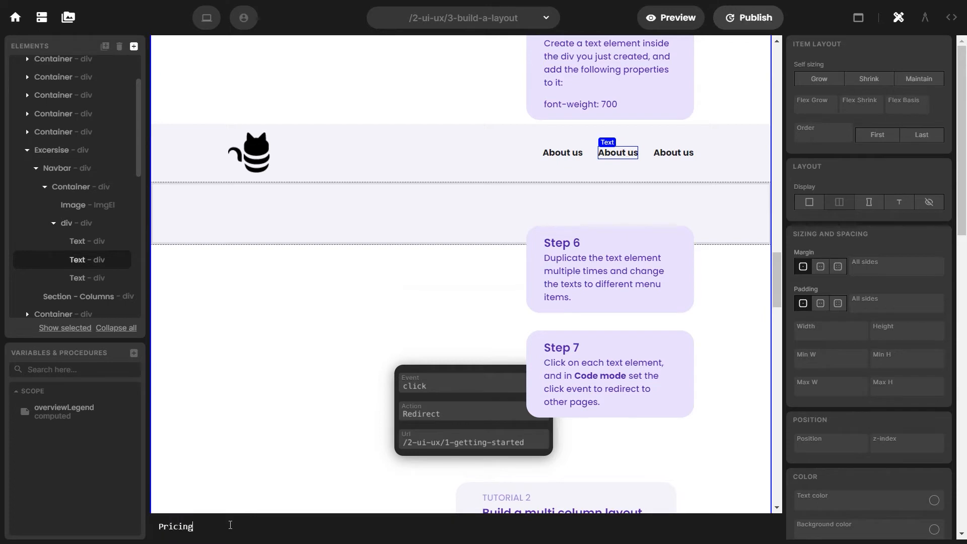
left_click(580, 152)
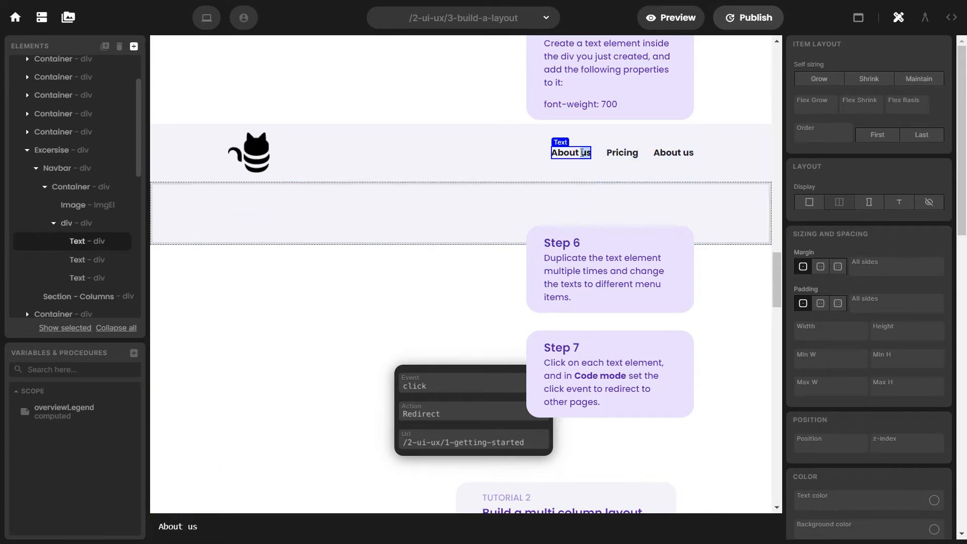
key("ctrl+a")
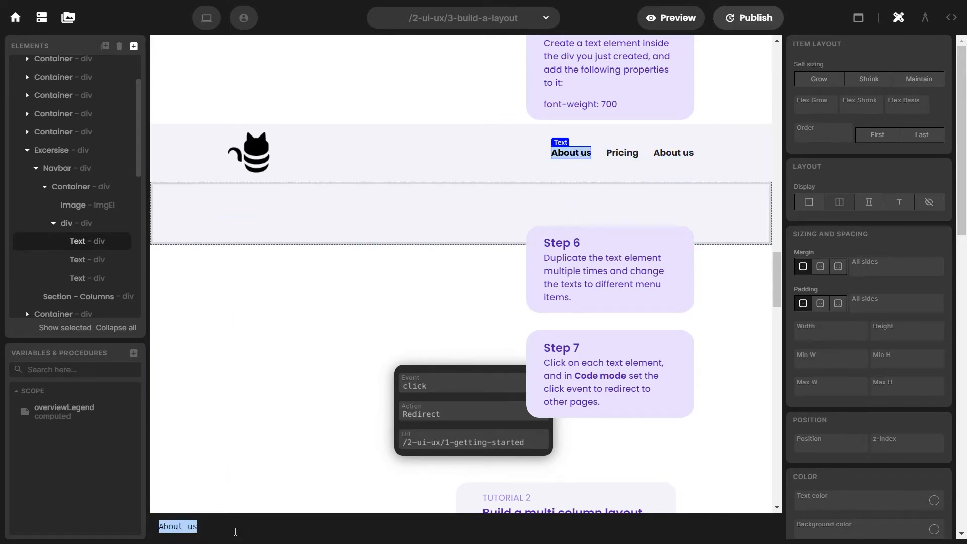
type("Learn")
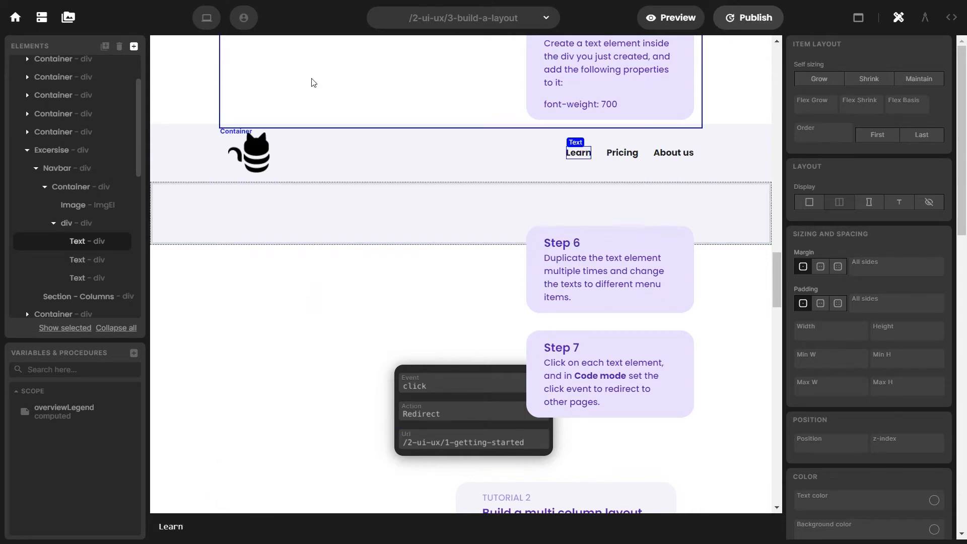
left_click(321, 28)
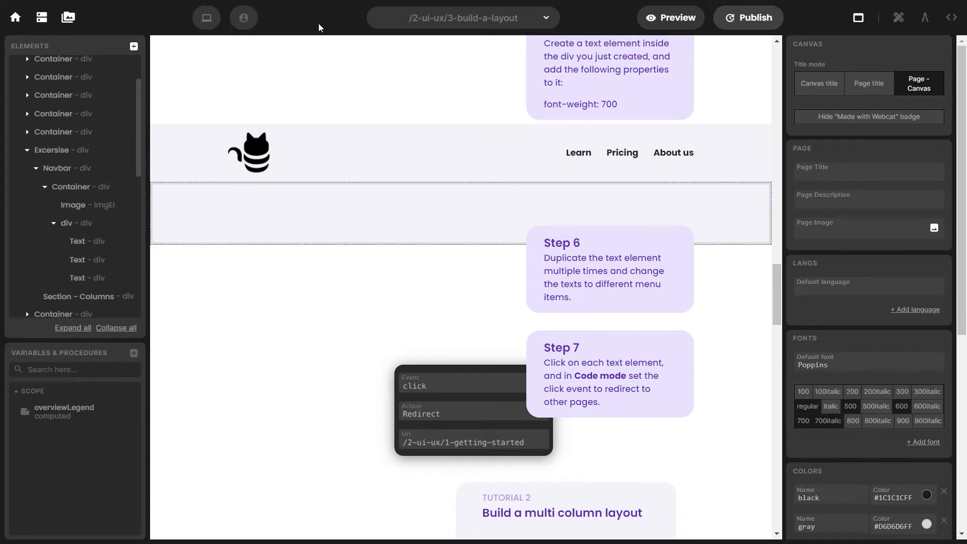
Step: Add a click event to the "About us" menu text that redirects to /aboutus
left_click(687, 155)
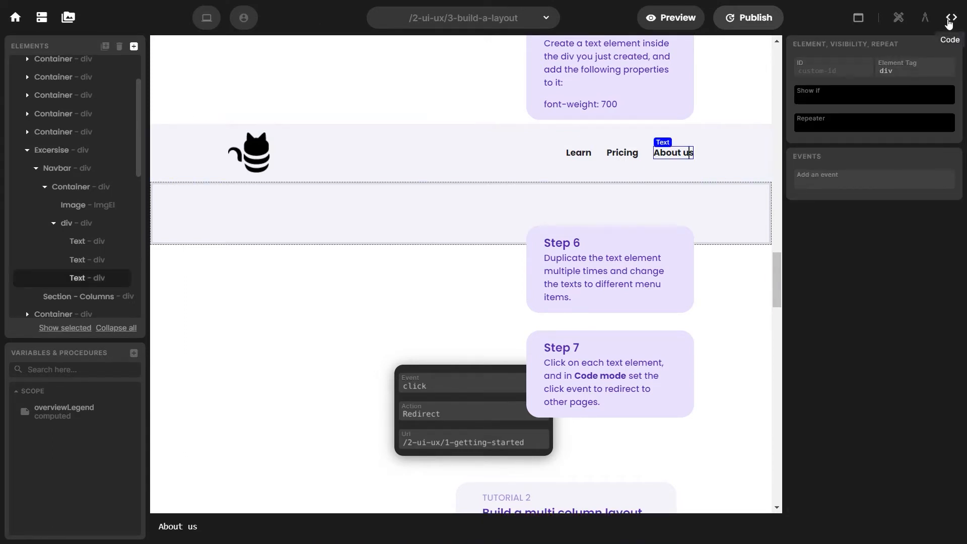
left_click(863, 180)
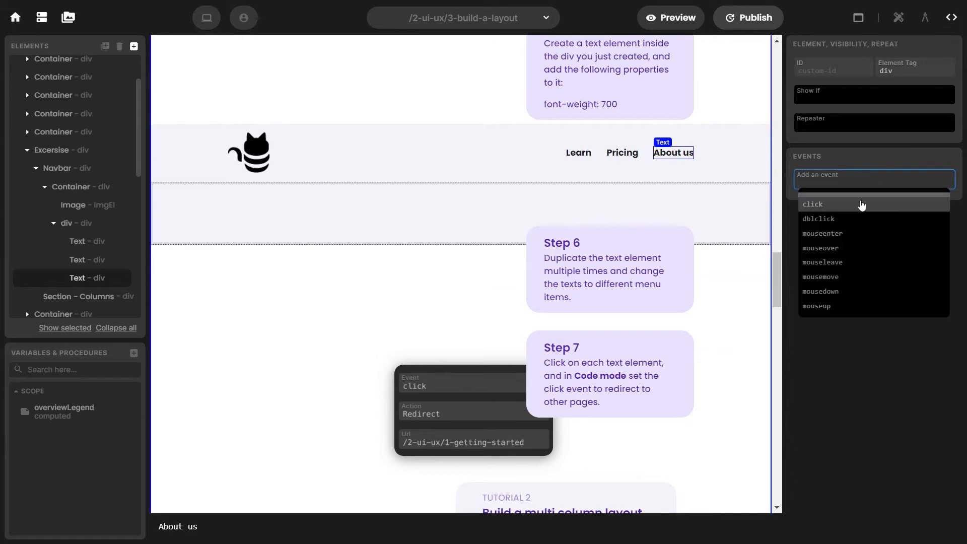
left_click(861, 202)
left_click(860, 215)
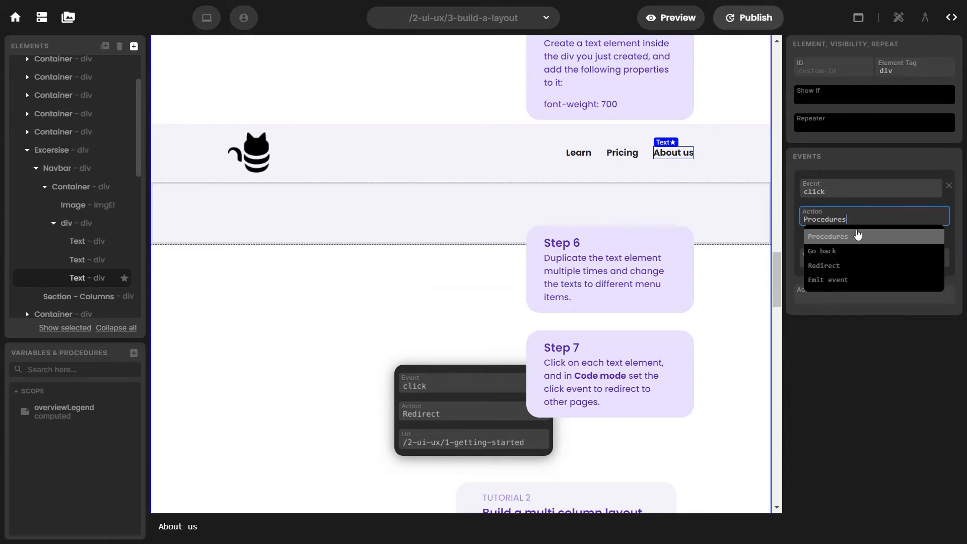
left_click(855, 273)
left_click(846, 248)
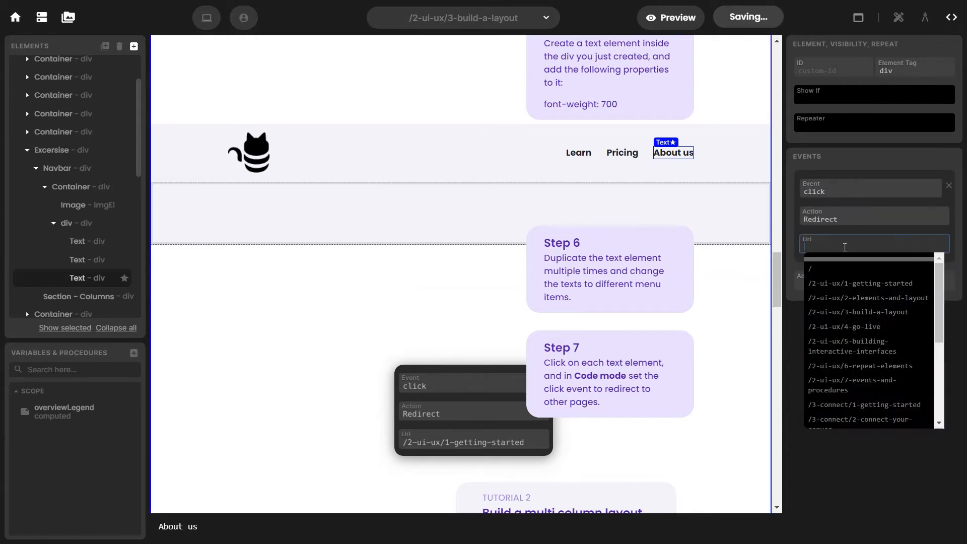
scroll(868, 334, "down", 3)
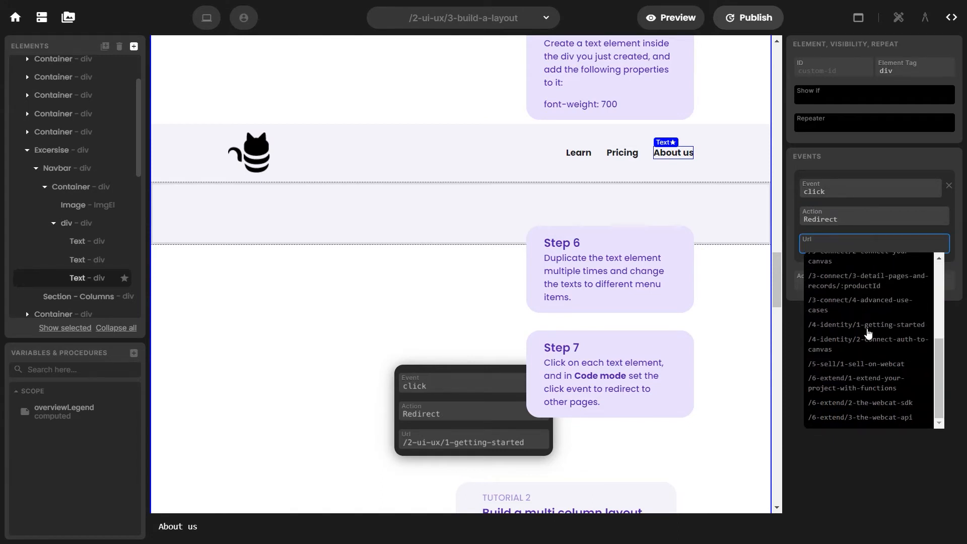
scroll(867, 333, "up", 3)
type("/abo")
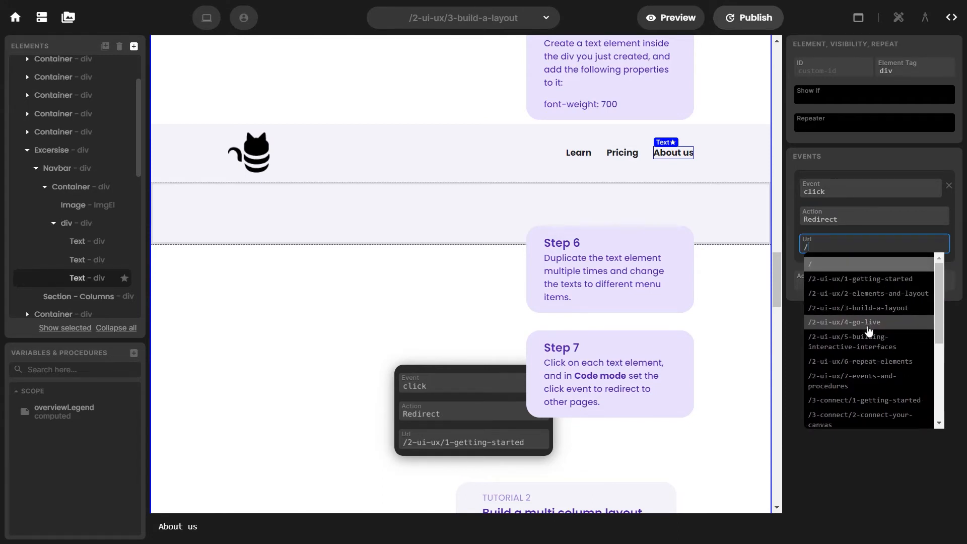
type("utus")
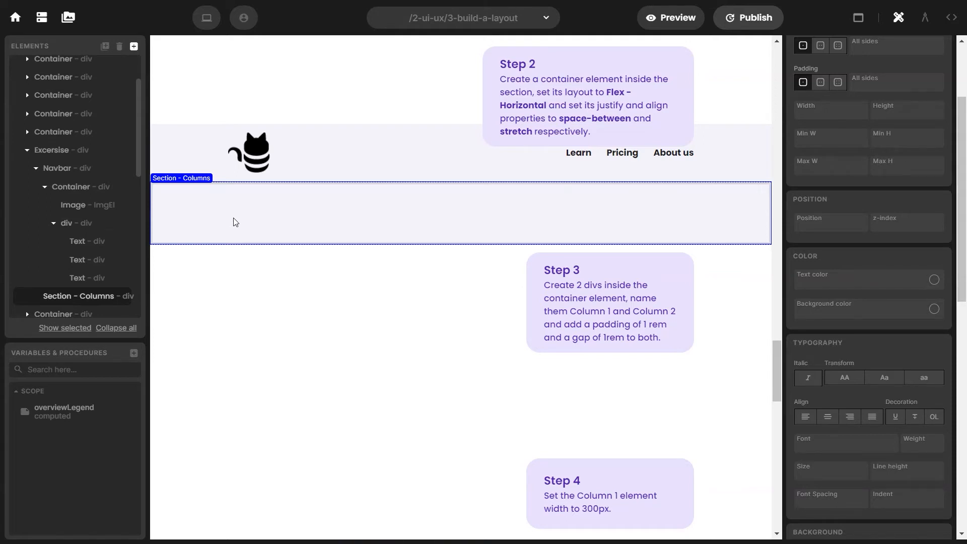
Step: Add a Container (div) element inside Section - Columns
left_click(134, 46)
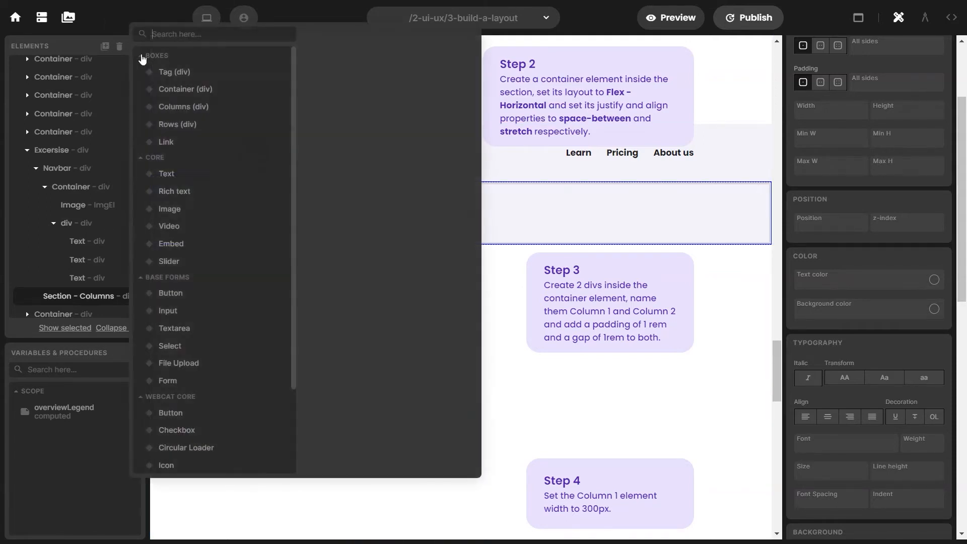
left_click(172, 89)
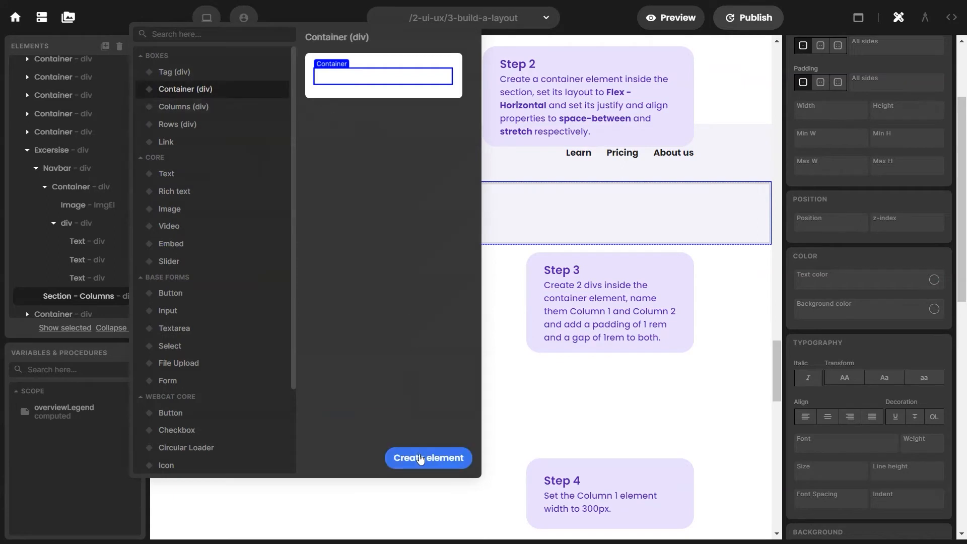
left_click(420, 458)
Step: Set the align property of the container in Section - Columns to stretch
scroll(843, 155, "up", 5)
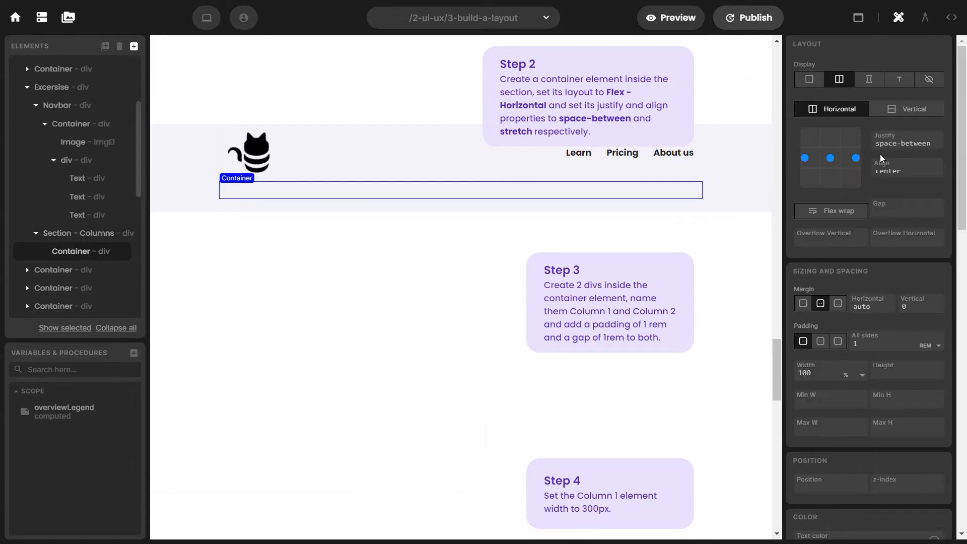
left_click(906, 167)
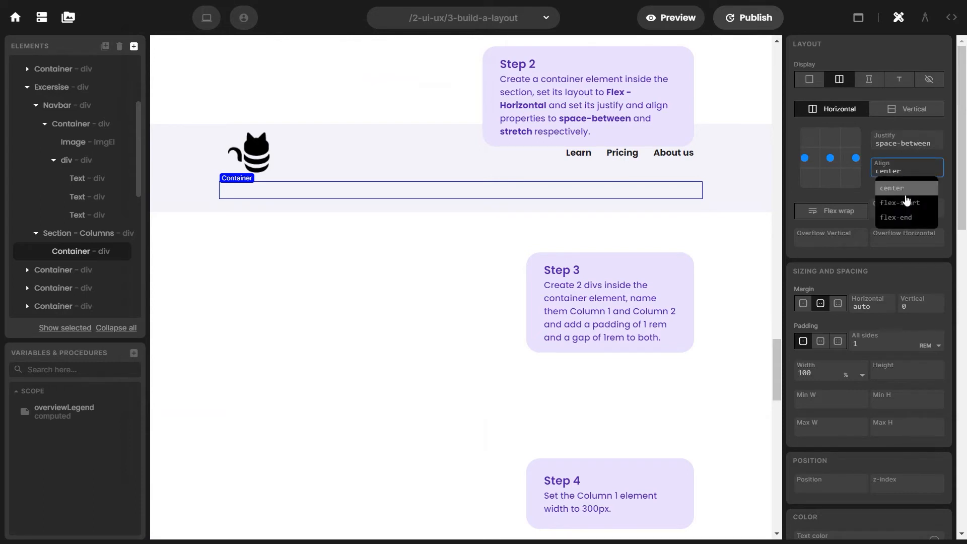
key("ctrl+BackSpace")
type("stretch")
key("Return")
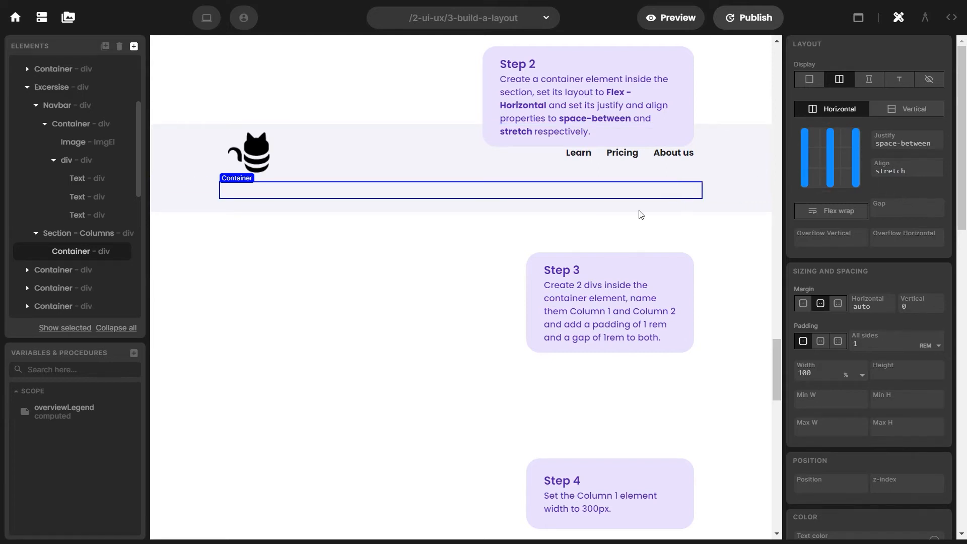
Step: Create two Tag (div) elements inside the container of Section - Columns
left_click(133, 47)
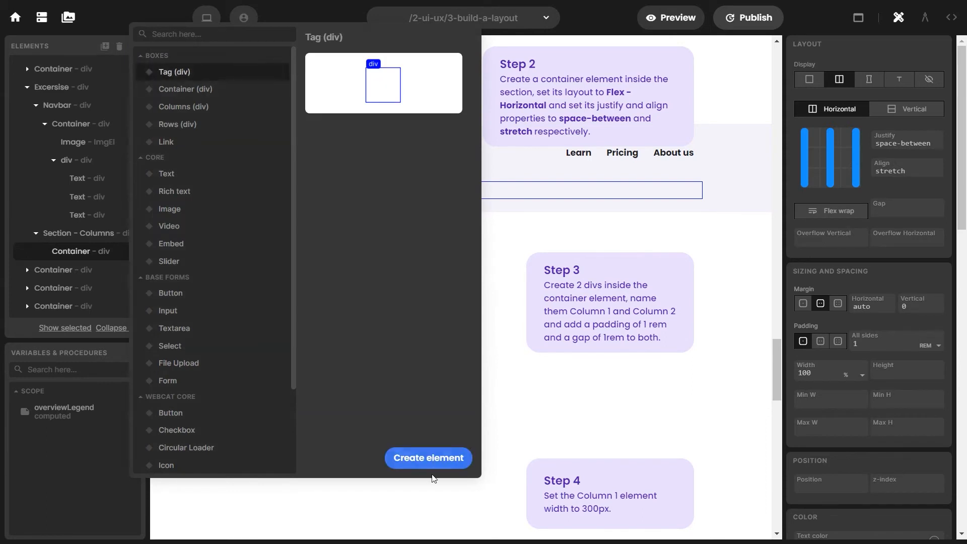
left_click(433, 468)
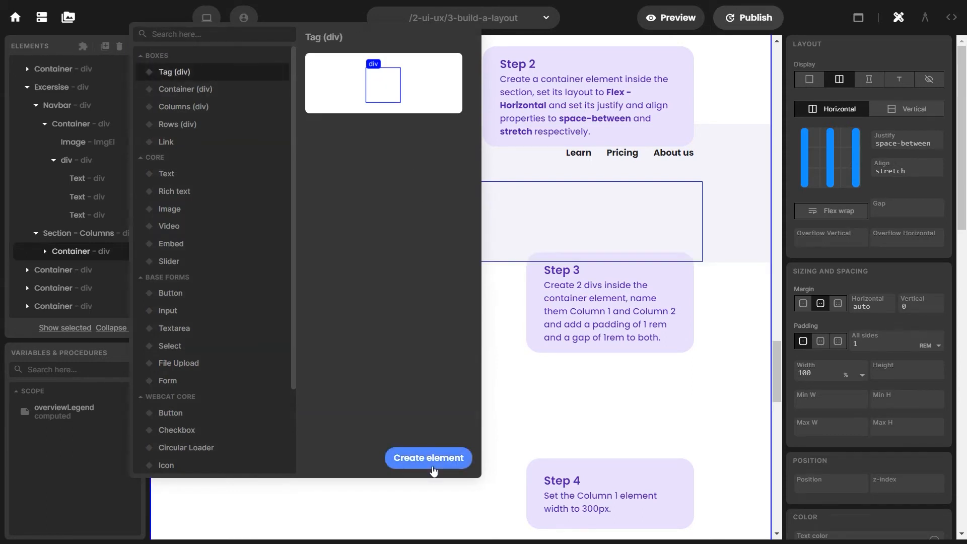
left_click(432, 469)
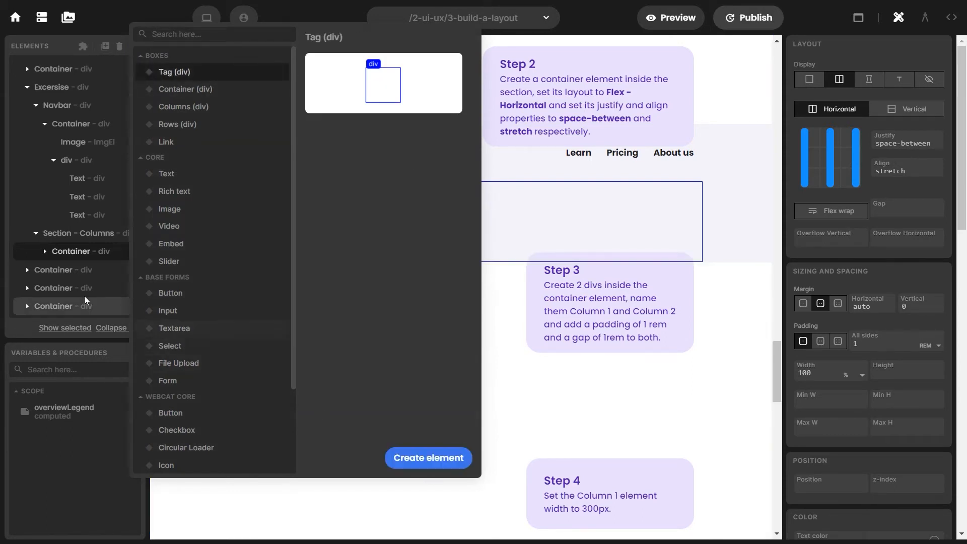
Step: Rename the two divs inside the container of Section - Columns to Column 1 and Column 2
left_click(45, 251)
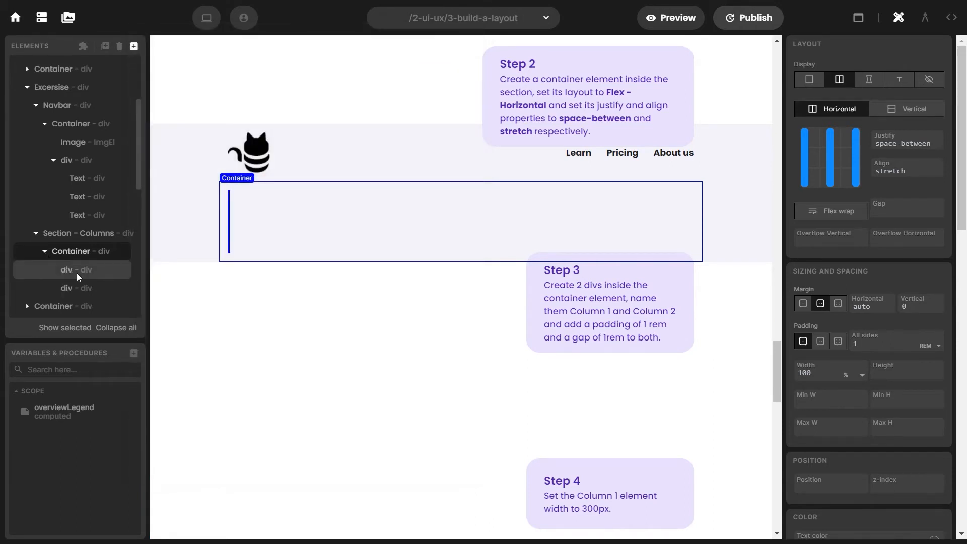
double_click(76, 273)
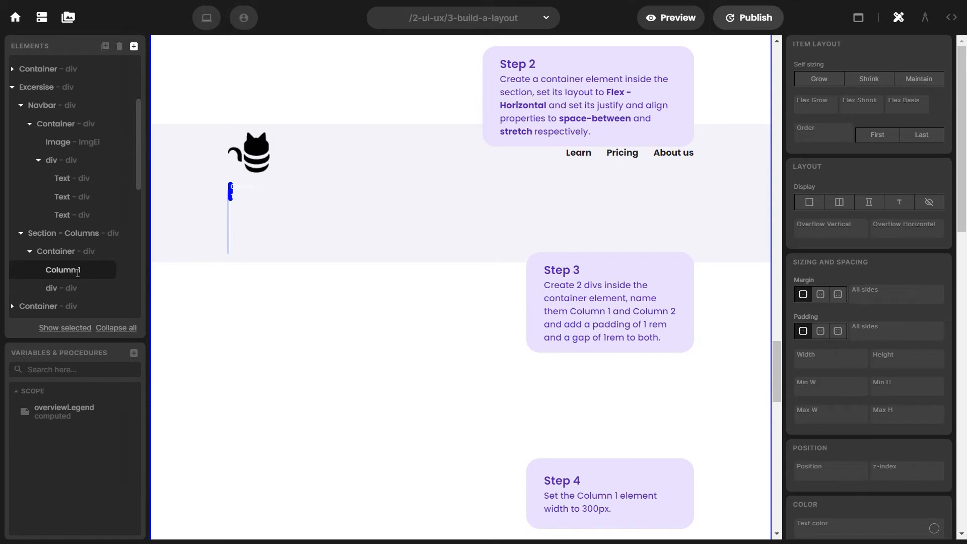
double_click(73, 288)
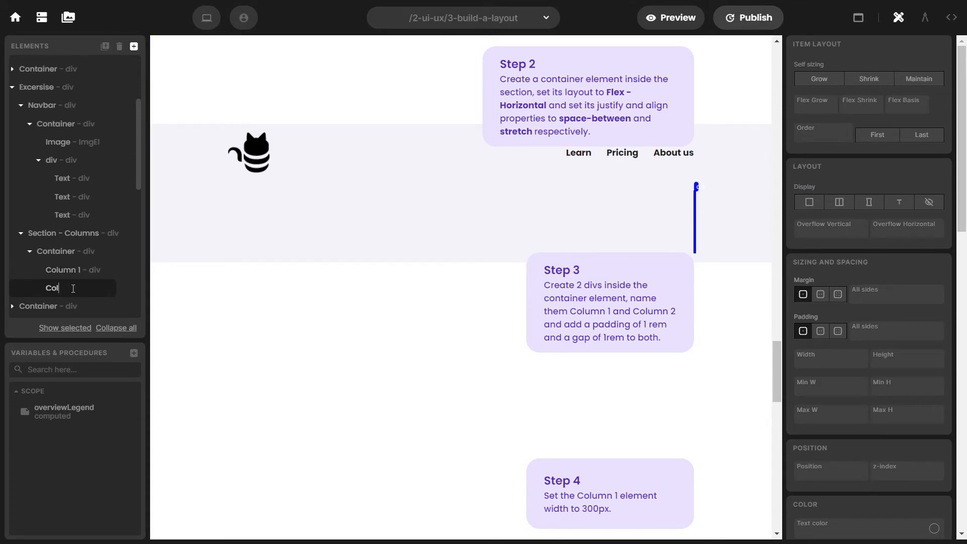
key("Return")
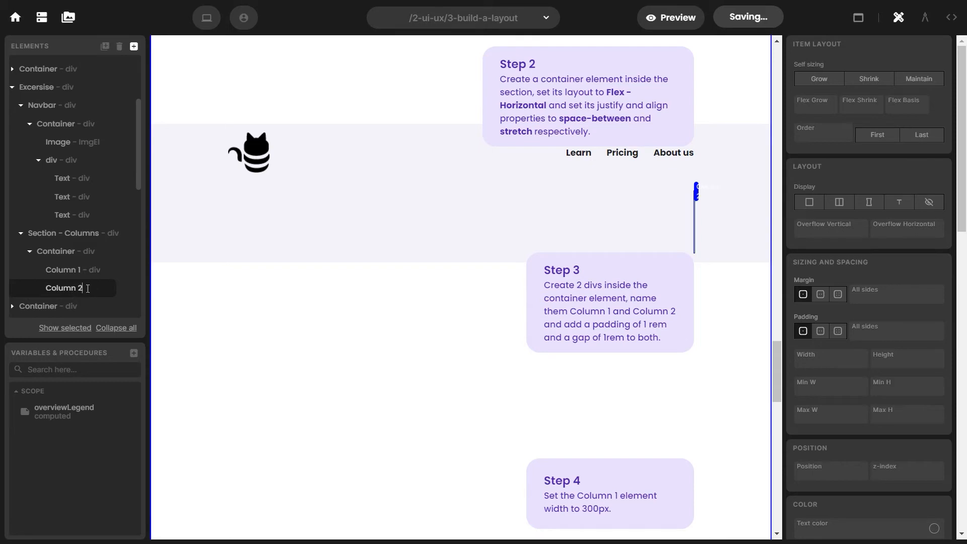
Step: Set both the margin and the padding of Column 1 to 1 rem on all sides
left_click(112, 268)
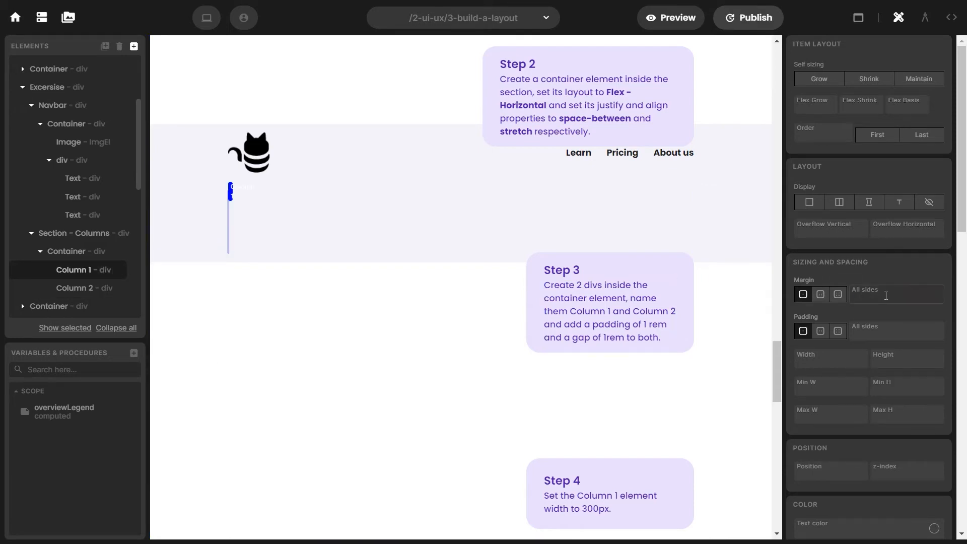
type("1")
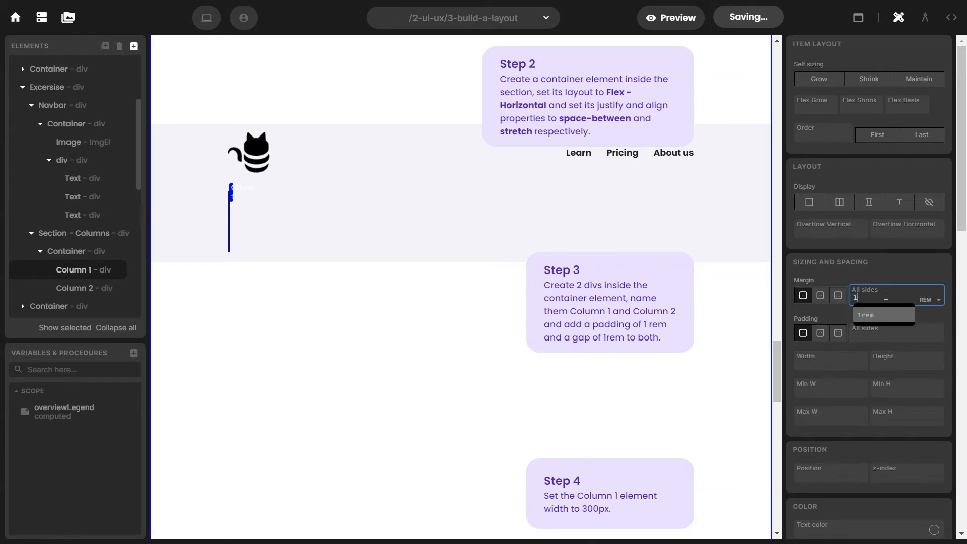
left_click(868, 336)
type("1")
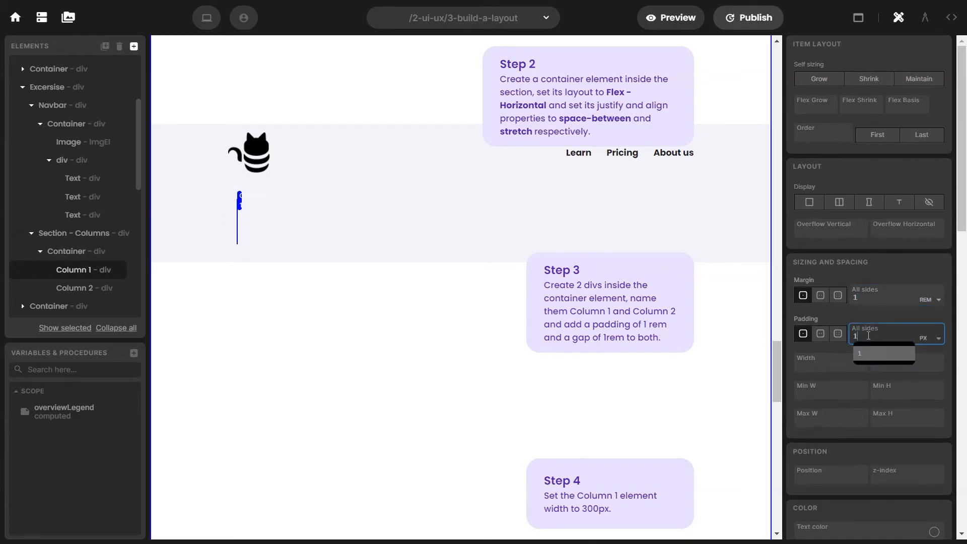
type("rem")
key("Return")
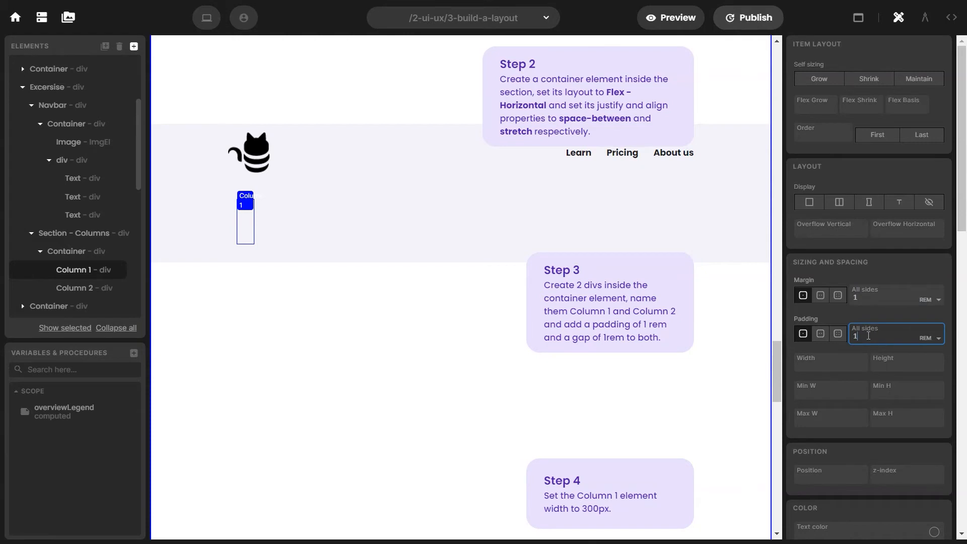
Step: Give Column 2 a 1 rem margin and a 1 rem padding on all sides
left_click(101, 292)
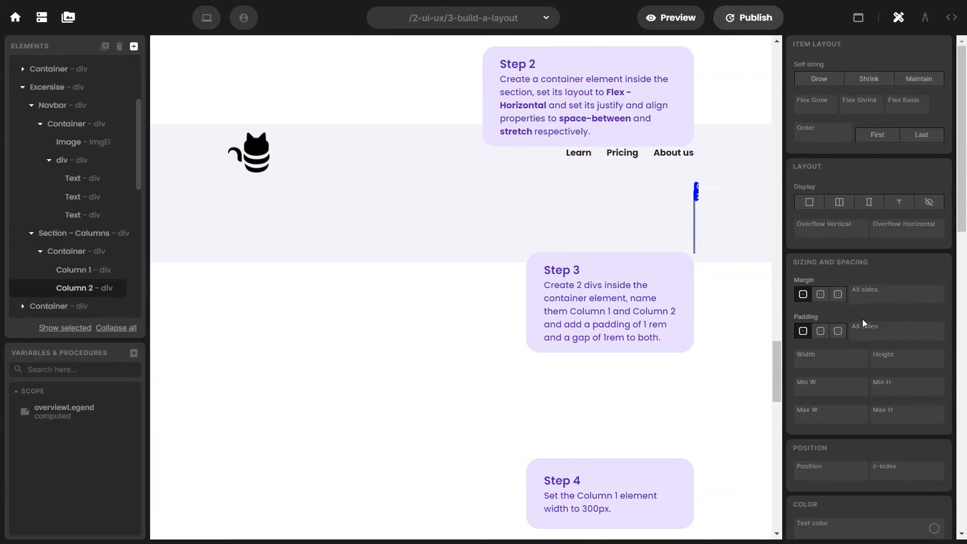
left_click(892, 299)
type("1")
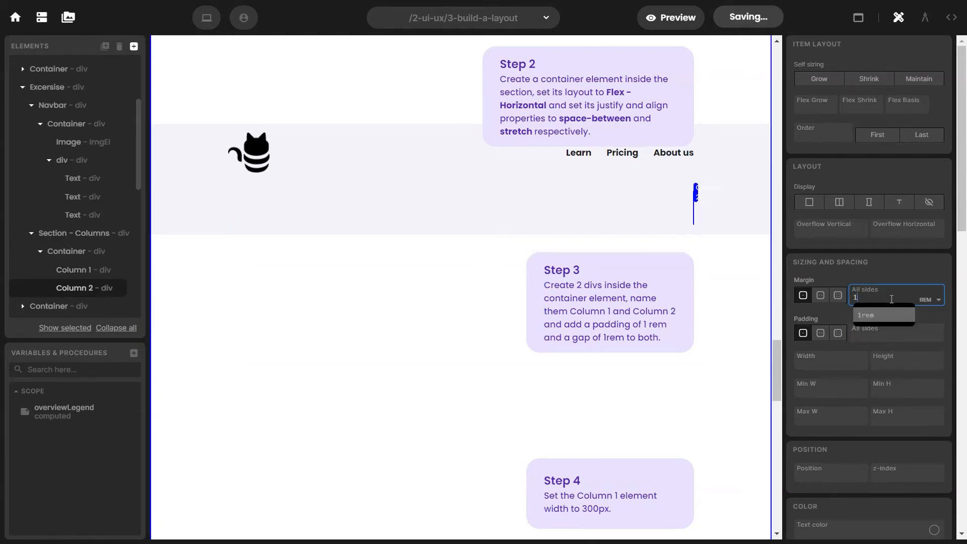
type("rem")
key("Return")
left_click(878, 334)
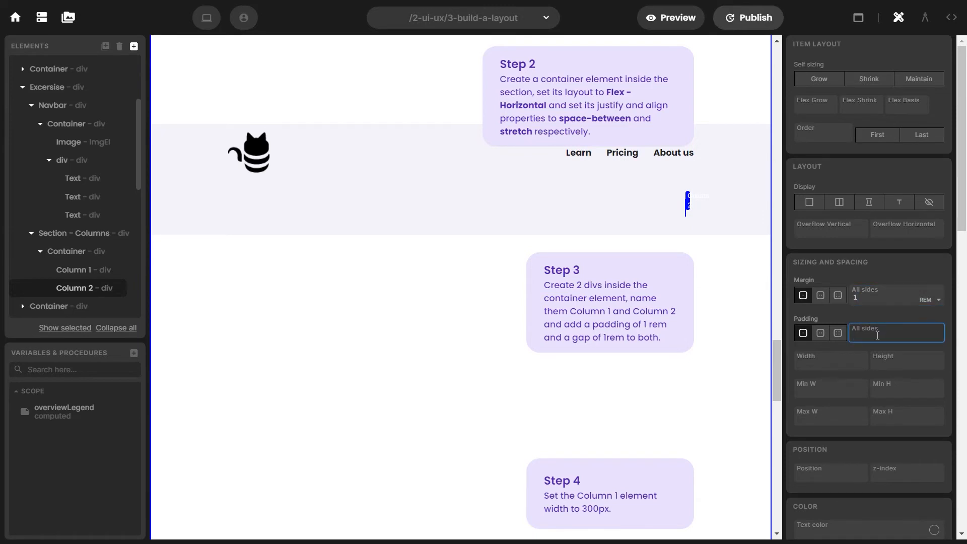
type("1rem")
key("Return")
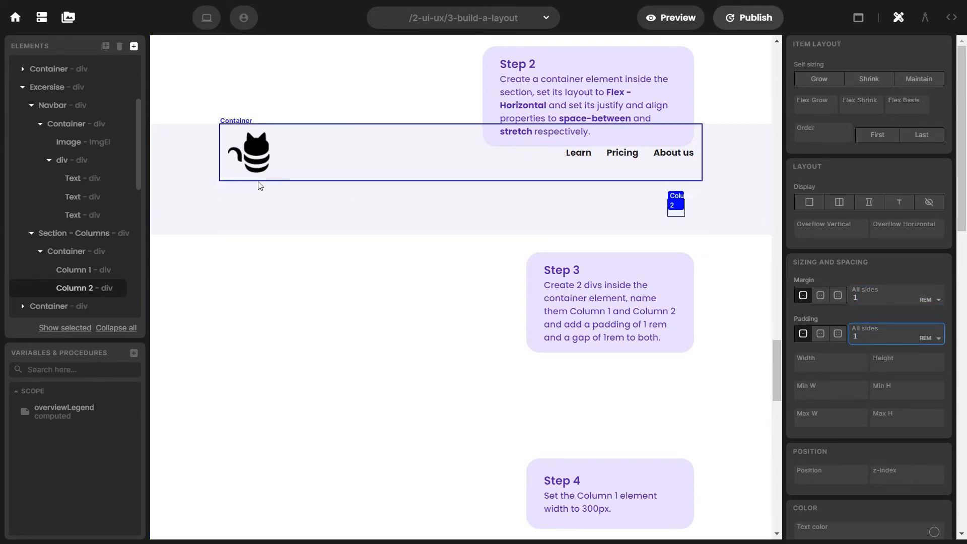
Step: Set the width of Column 1 to 300 px
left_click(86, 264)
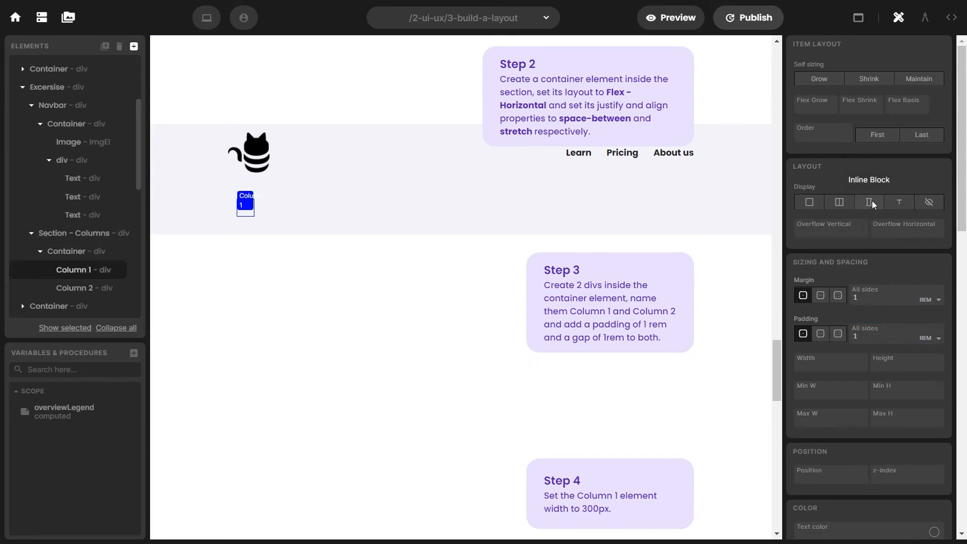
scroll(872, 201, "down", 3)
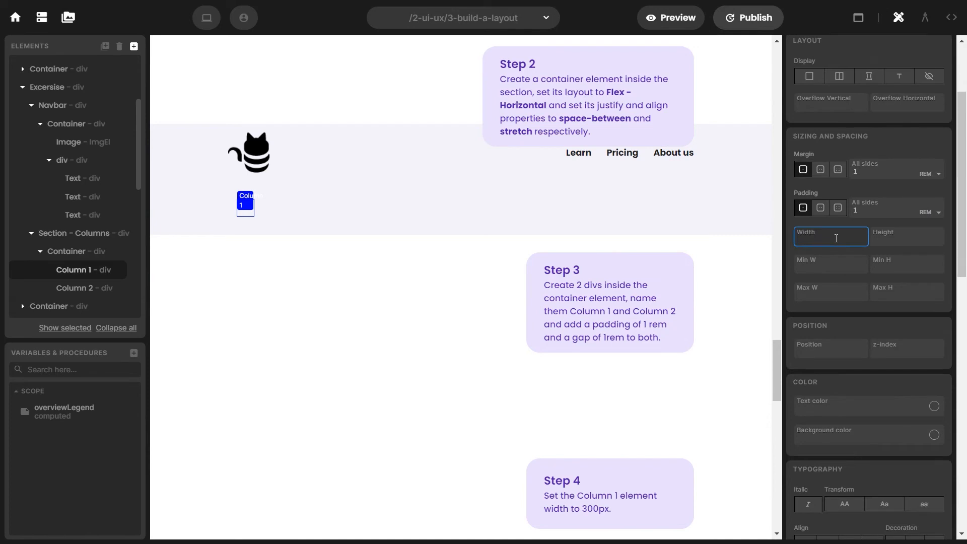
type("300")
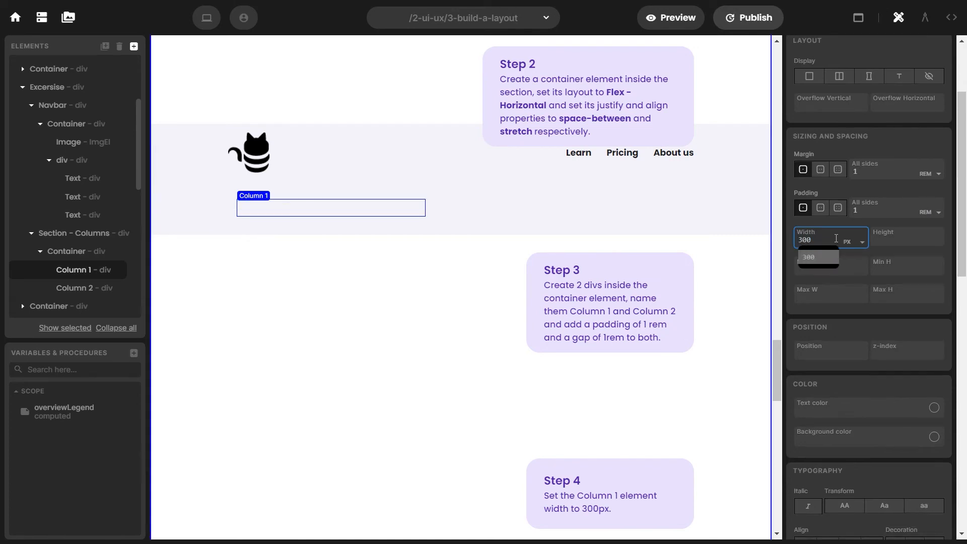
type("px")
key("Return")
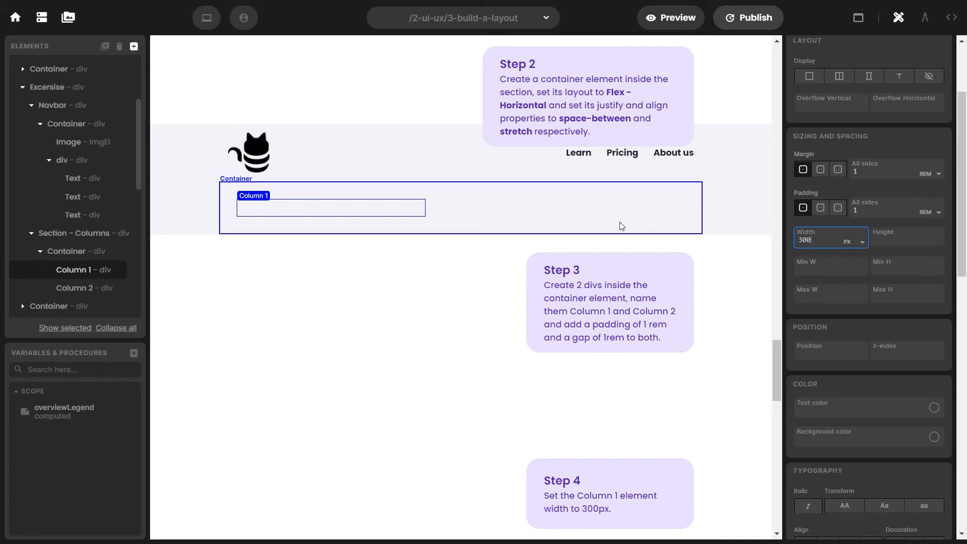
Step: Set the width of Column 2 to 100%
left_click(101, 282)
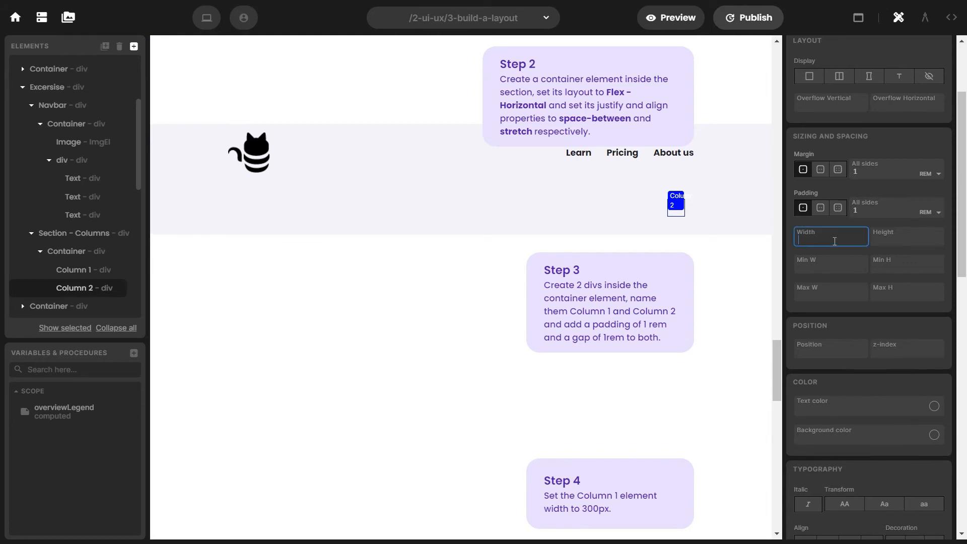
type("100%")
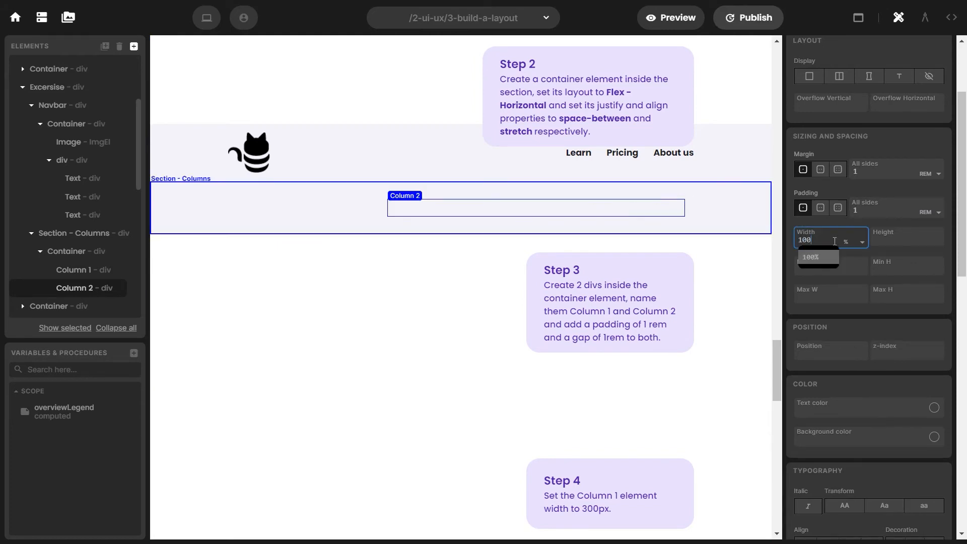
key("Return")
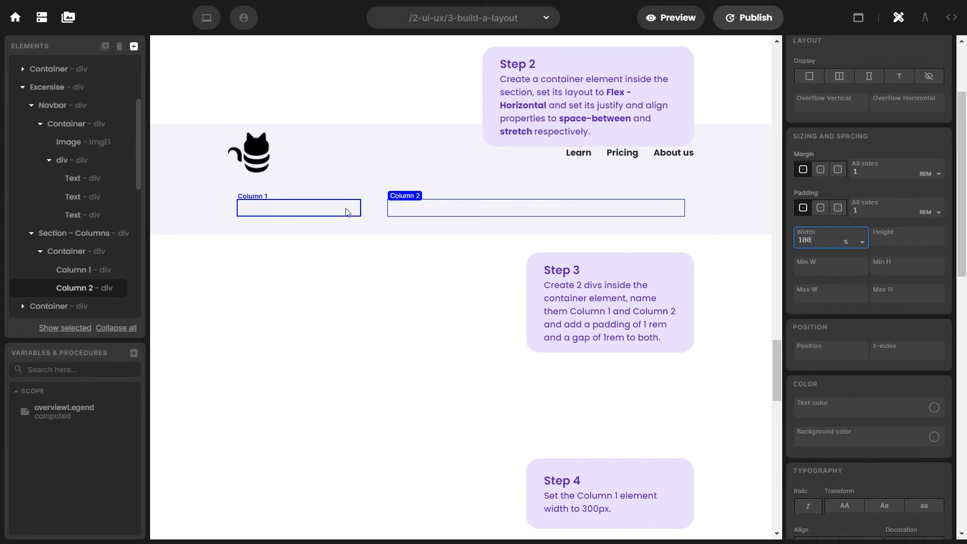
Step: Create two Text elements inside Column 1
left_click(347, 212)
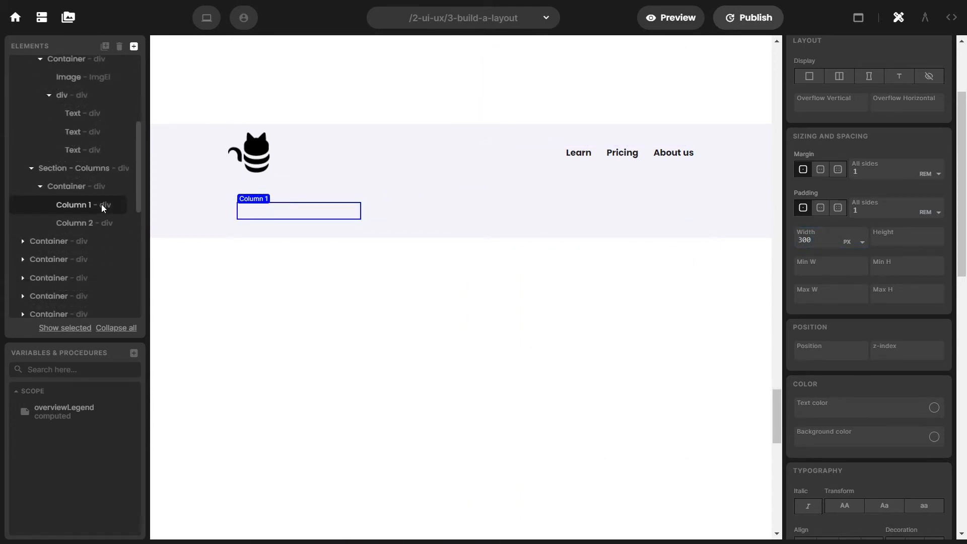
left_click(134, 46)
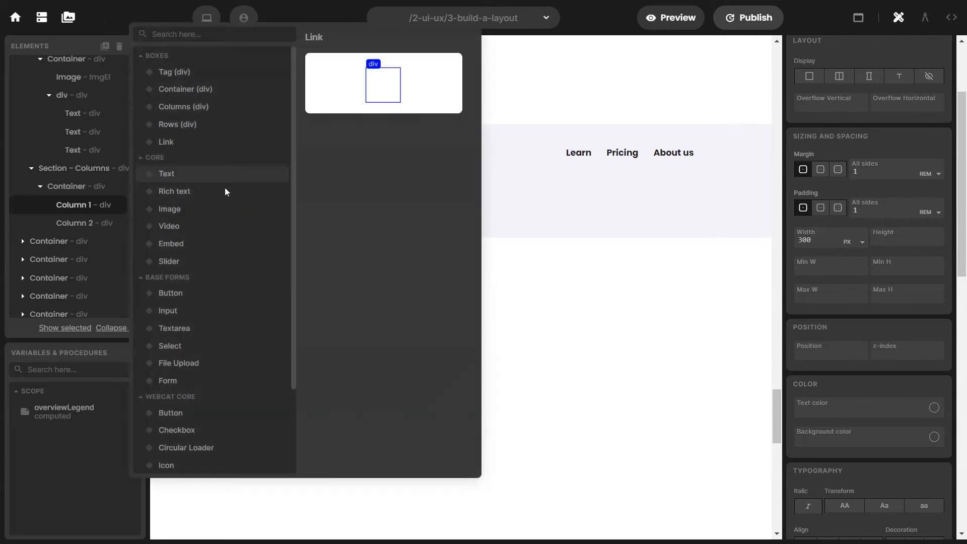
left_click(219, 174)
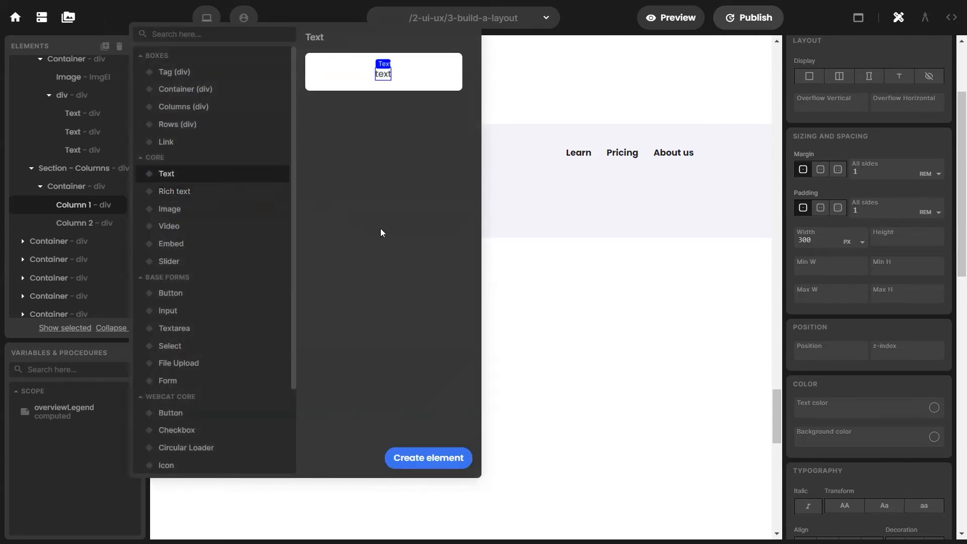
left_click(413, 456)
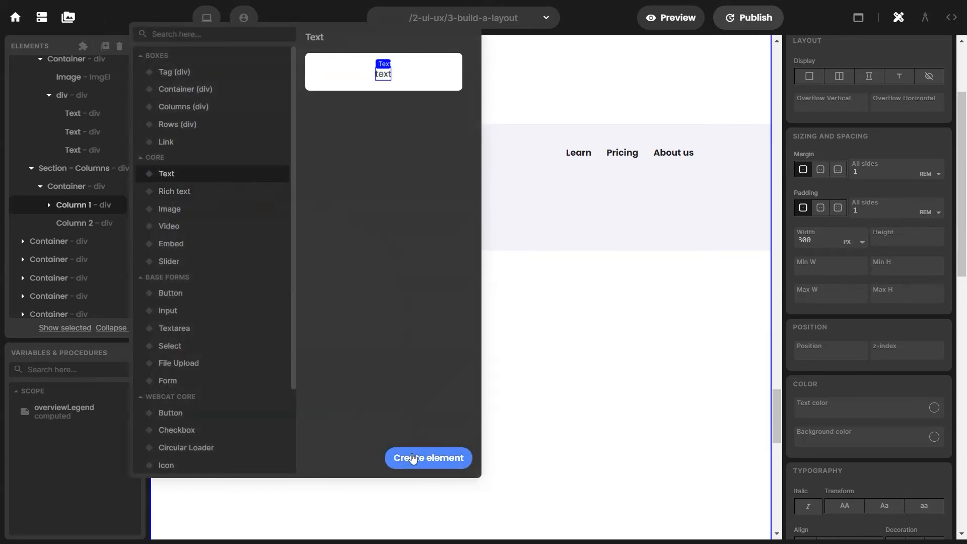
left_click(412, 457)
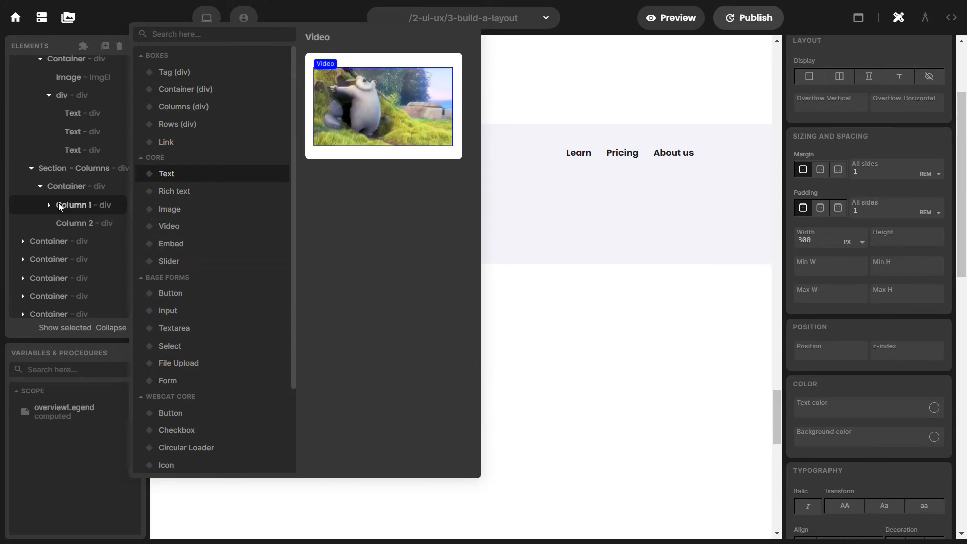
Step: Style the first text in Column 1 with the Poppins font, weight 700 and size 26 px, and change its content to "Title"
left_click(49, 205)
left_click(77, 223)
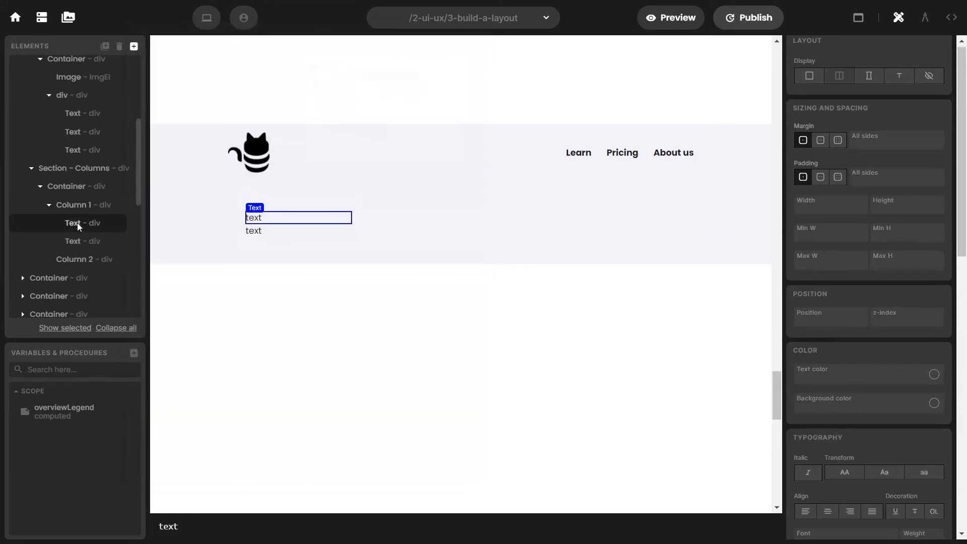
scroll(806, 312, "down", 5)
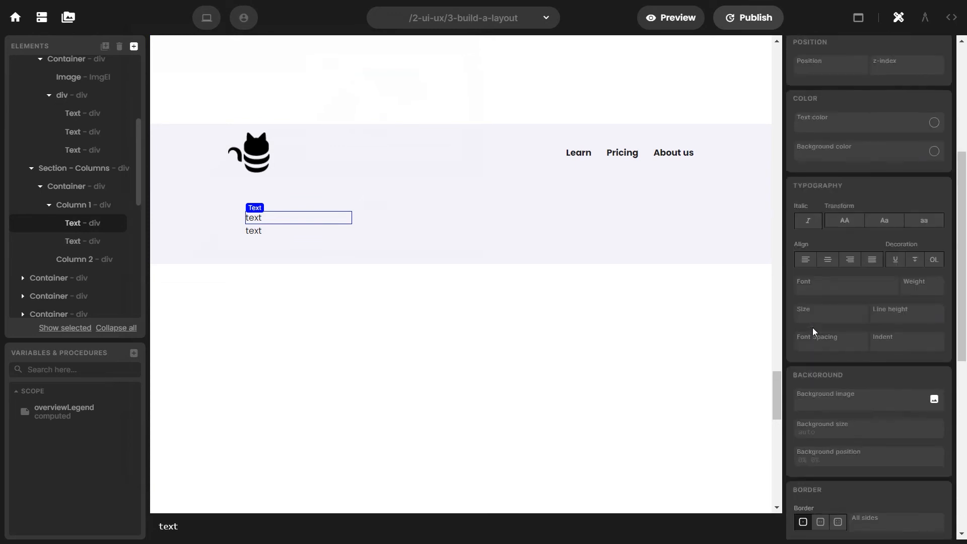
left_click(813, 289)
left_click(816, 311)
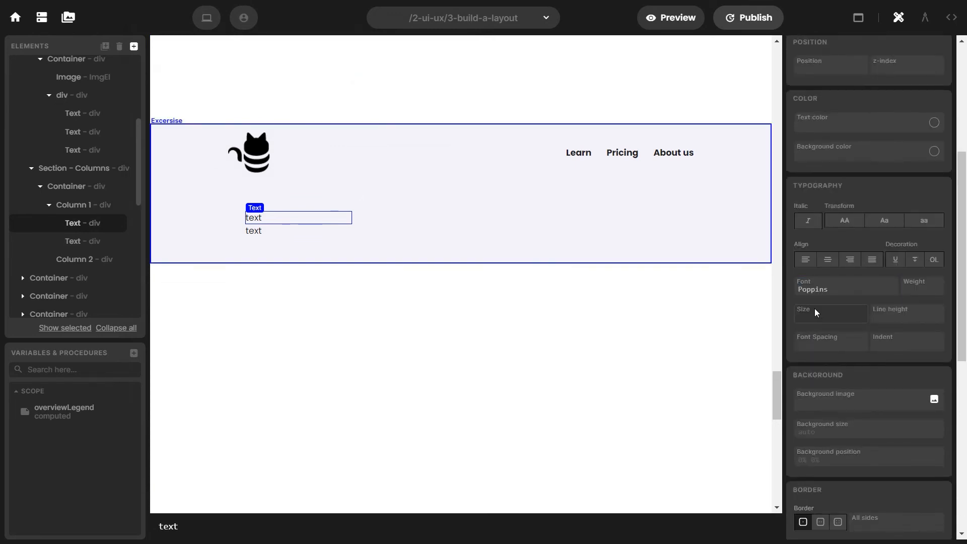
left_click(916, 286)
type("700")
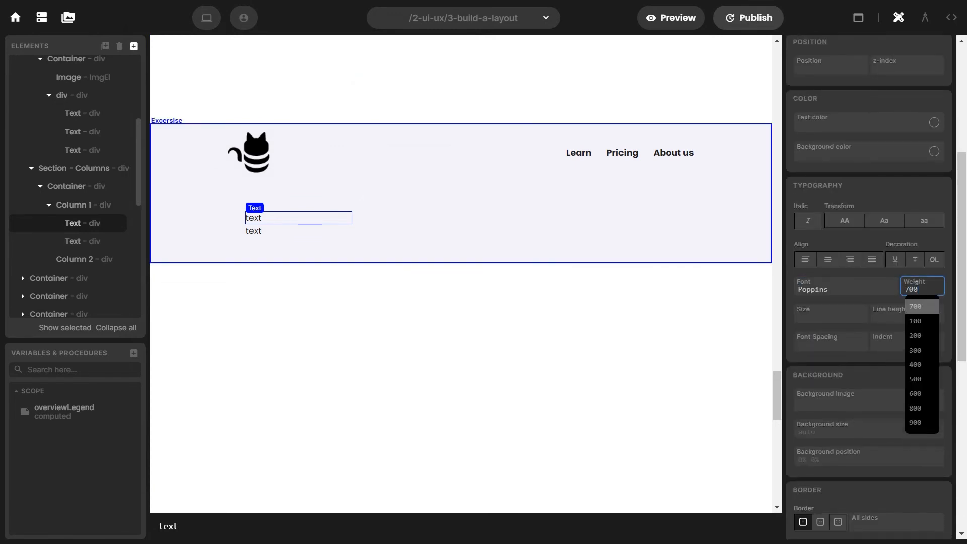
key("Return")
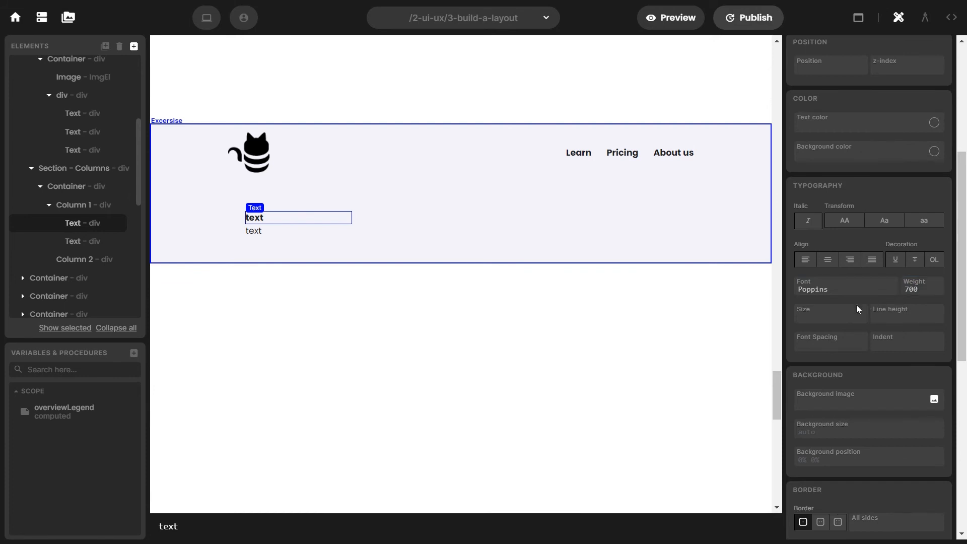
left_click(843, 312)
type("26")
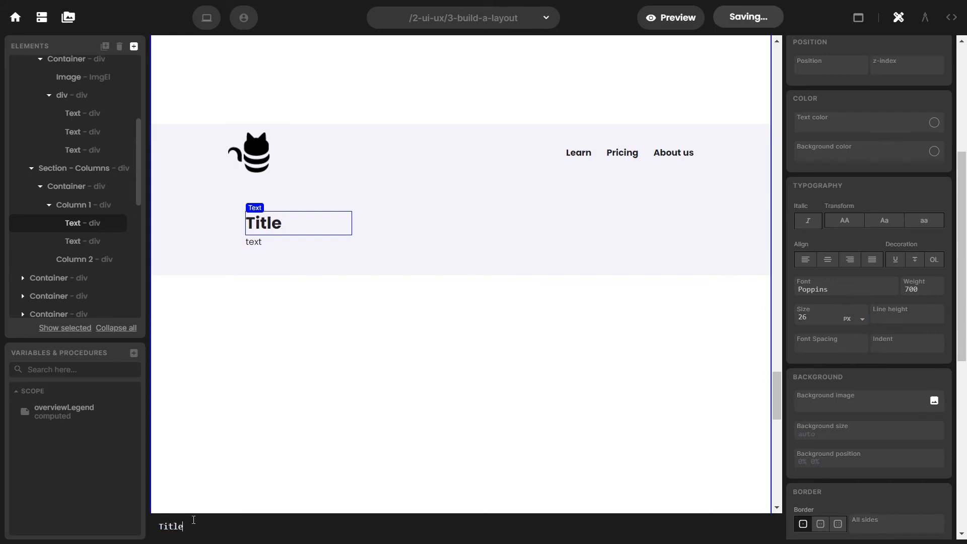
Step: Set the second text in Column 1 to the Poppins font with weight 600
left_click(96, 245)
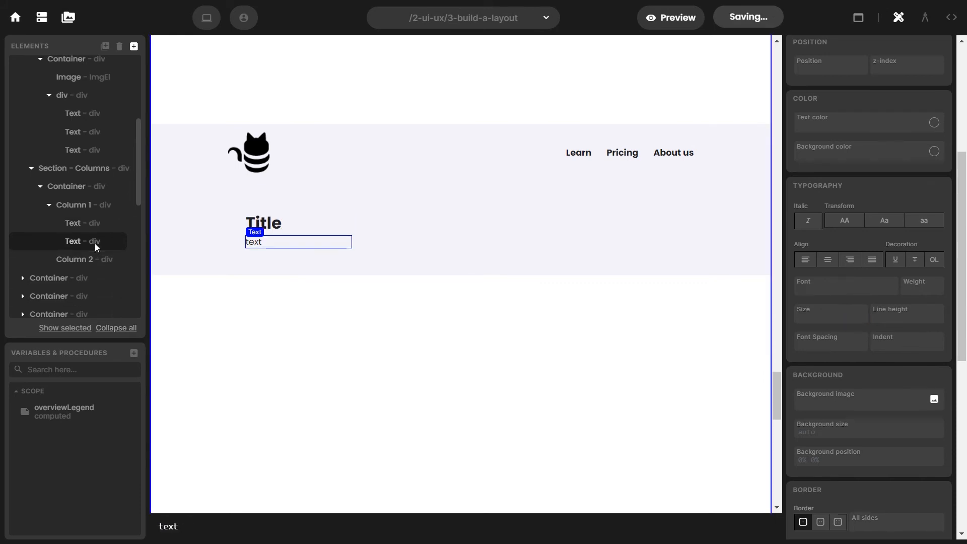
left_click(846, 286)
left_click(838, 310)
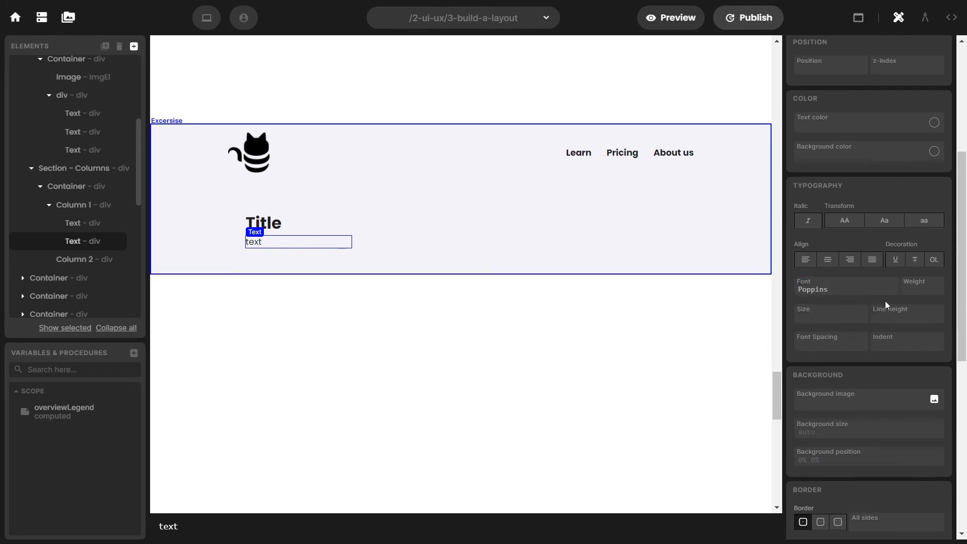
left_click(911, 291)
type("600")
key("Return")
Step: Set the opacity of the second text in Column 1 to 70% and change its content to "Link"
scroll(911, 294, "down", 6)
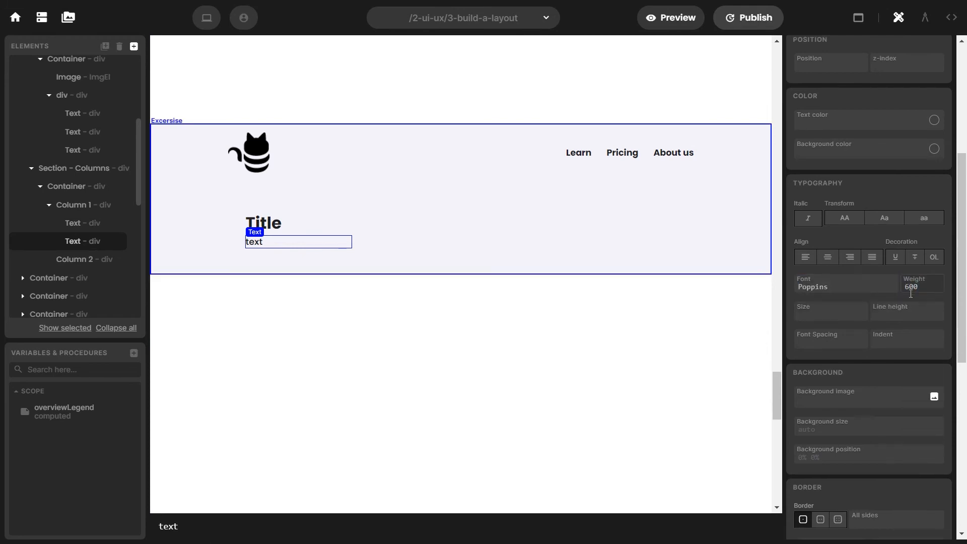
scroll(911, 294, "down", 1)
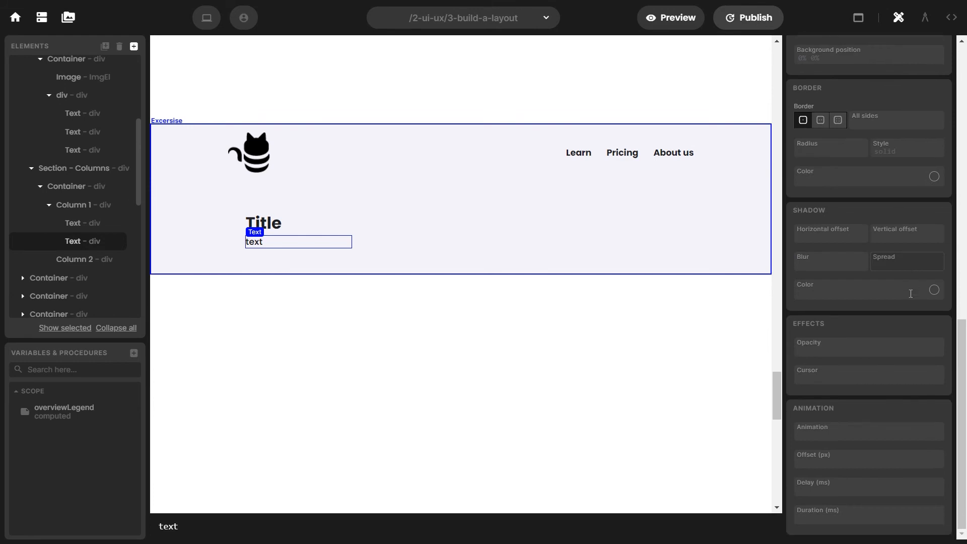
left_click(892, 345)
left_click(881, 415)
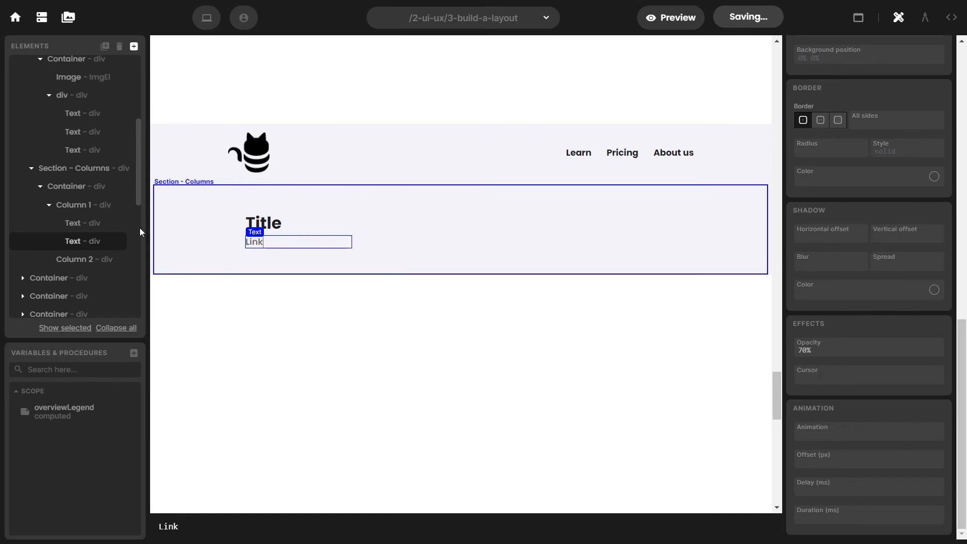
Step: Create a Text, a Rich text and an Image element inside Column 2
left_click(98, 256)
scroll(113, 175, "down", 3)
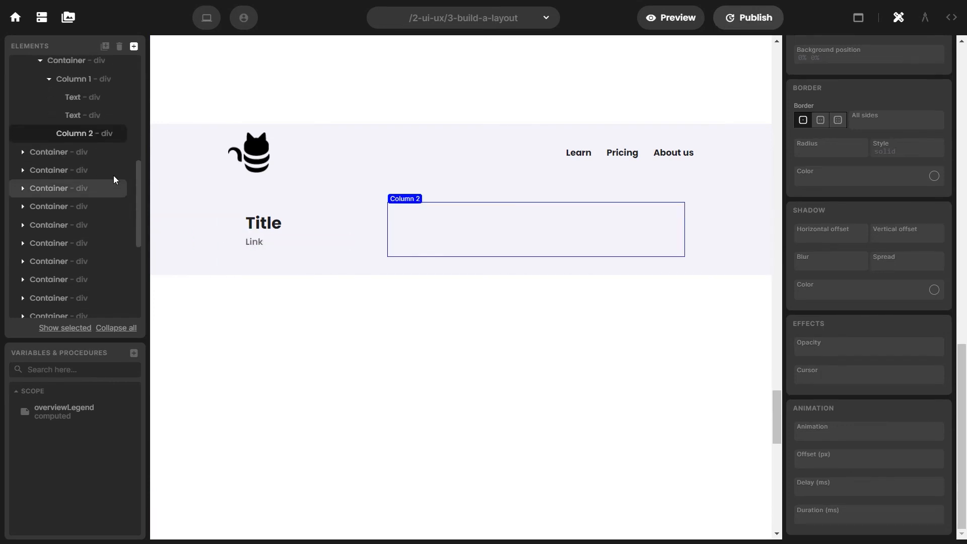
left_click(134, 46)
left_click(172, 174)
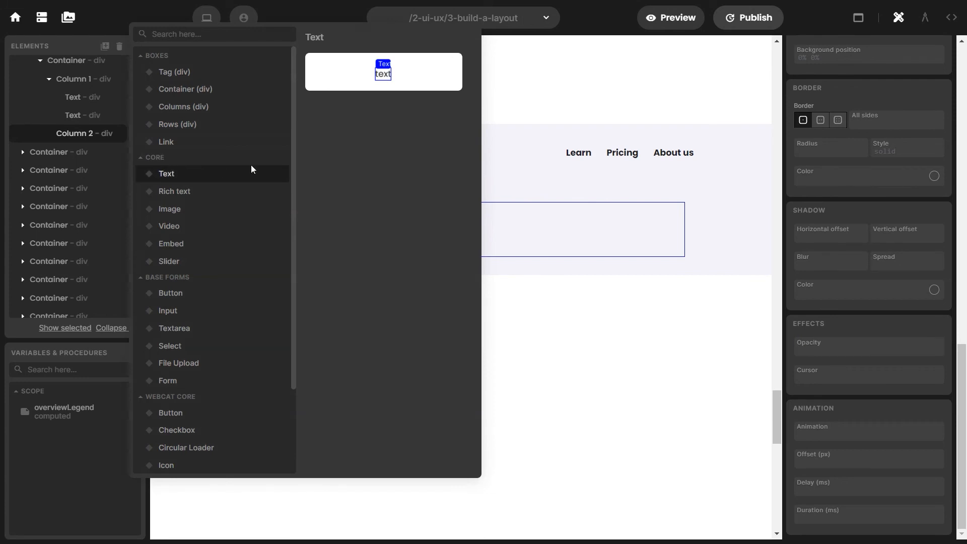
left_click(401, 457)
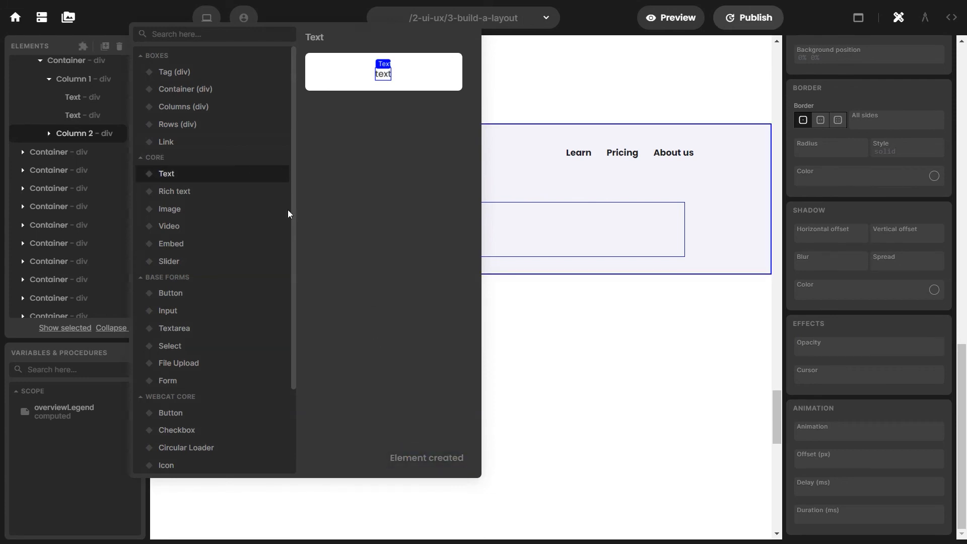
left_click(243, 191)
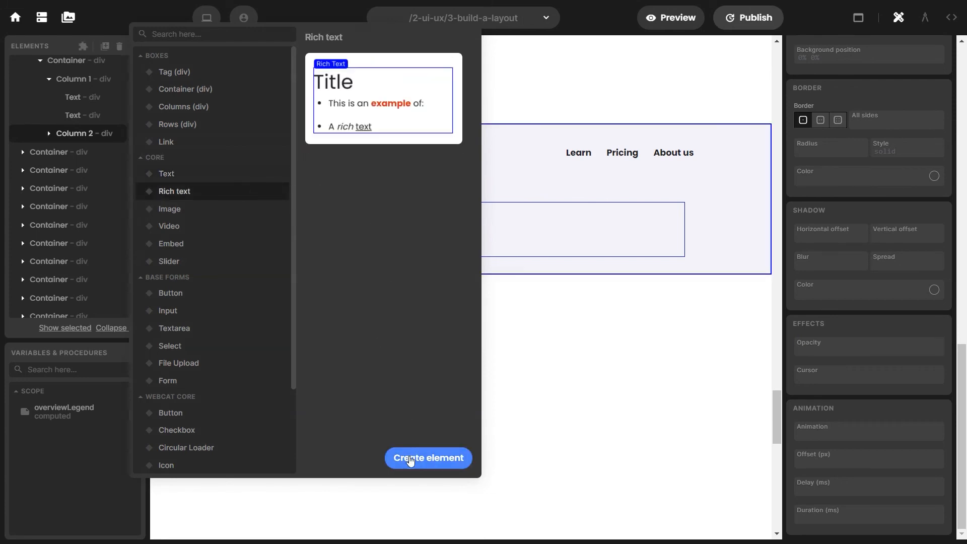
left_click(409, 457)
left_click(268, 210)
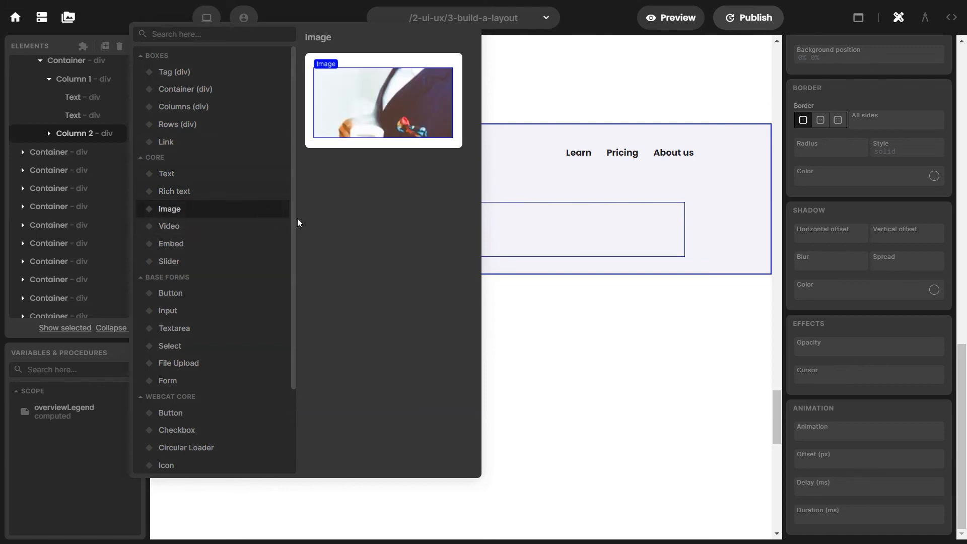
left_click(423, 458)
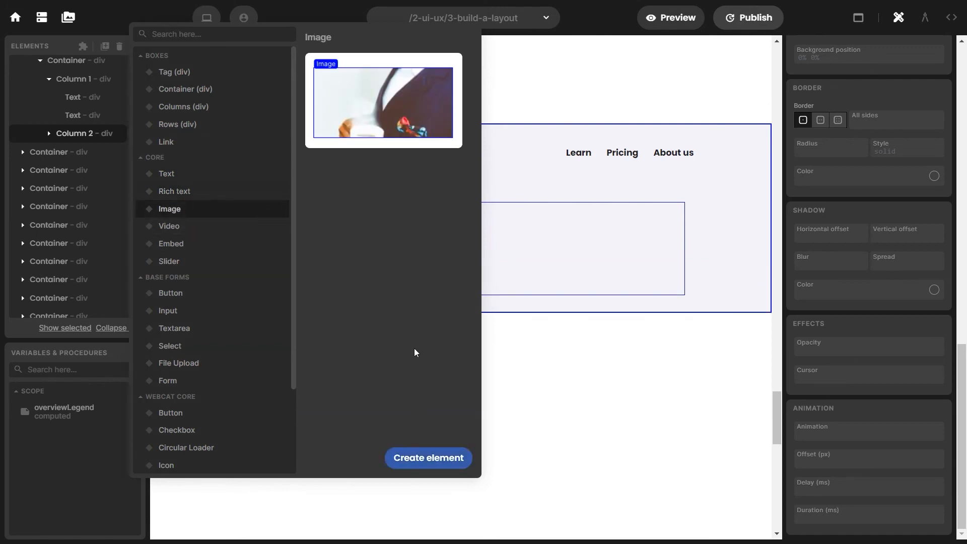
Step: Style the Text element in Column 2 with the Poppins font, size 32 px and weight 700, and change its content to "Title"
left_click(50, 134)
left_click(76, 153)
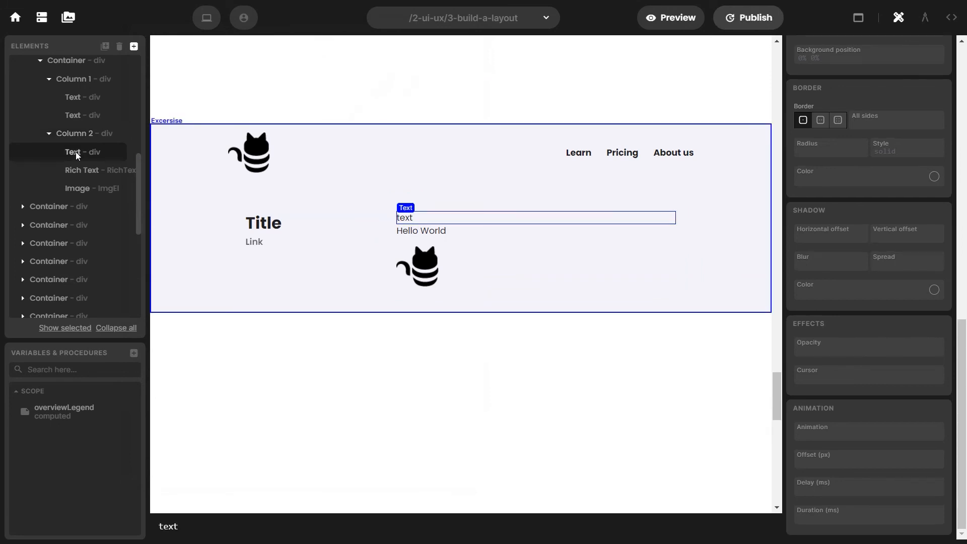
scroll(842, 213, "up", 6)
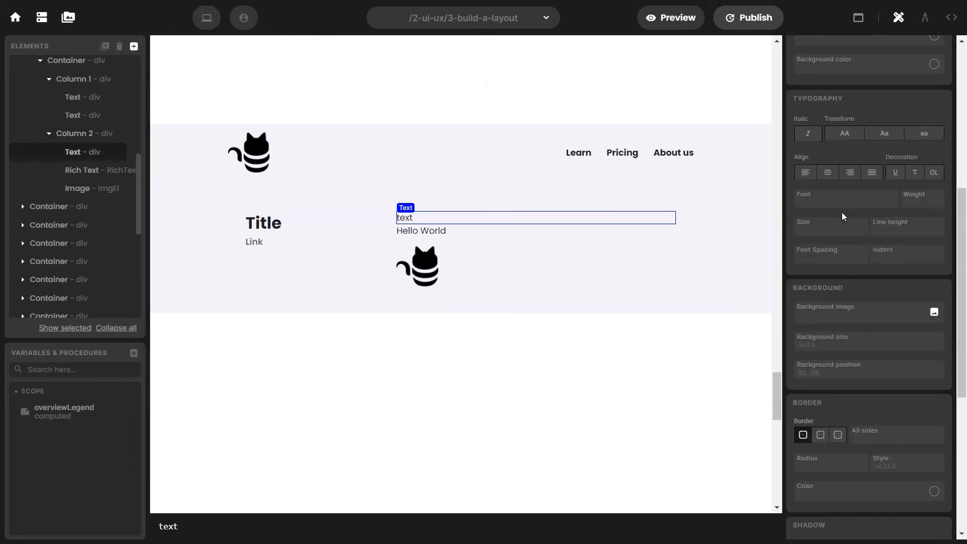
left_click(827, 196)
left_click(832, 222)
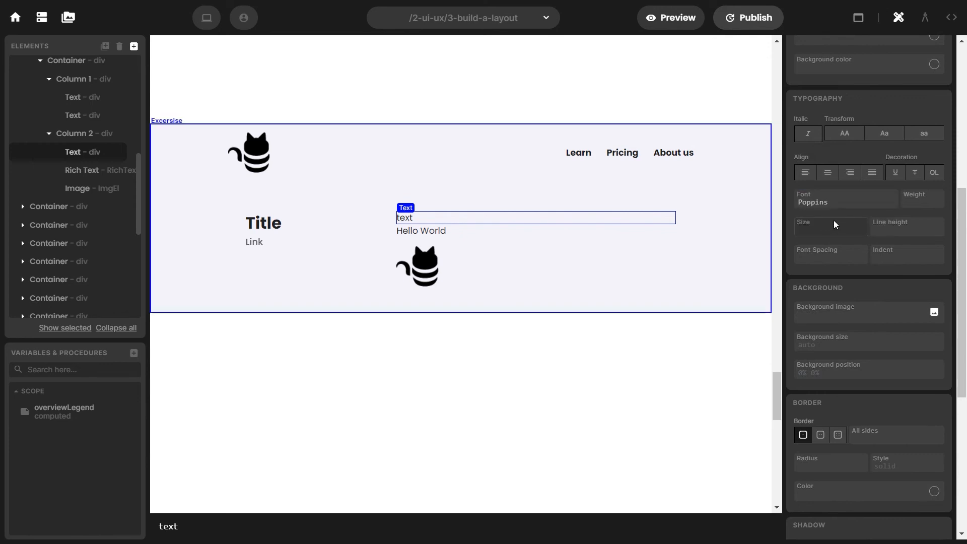
left_click(828, 227)
type("32")
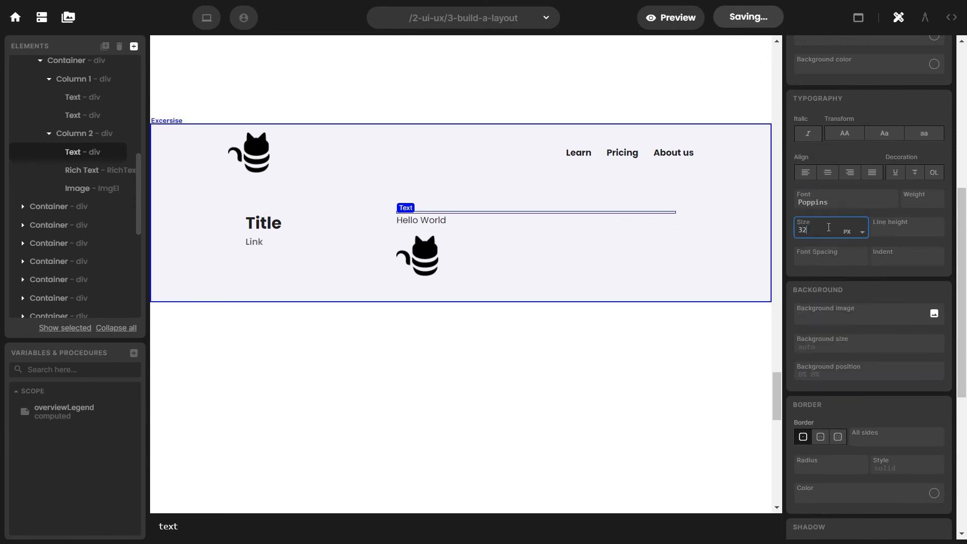
left_click(937, 203)
type("700")
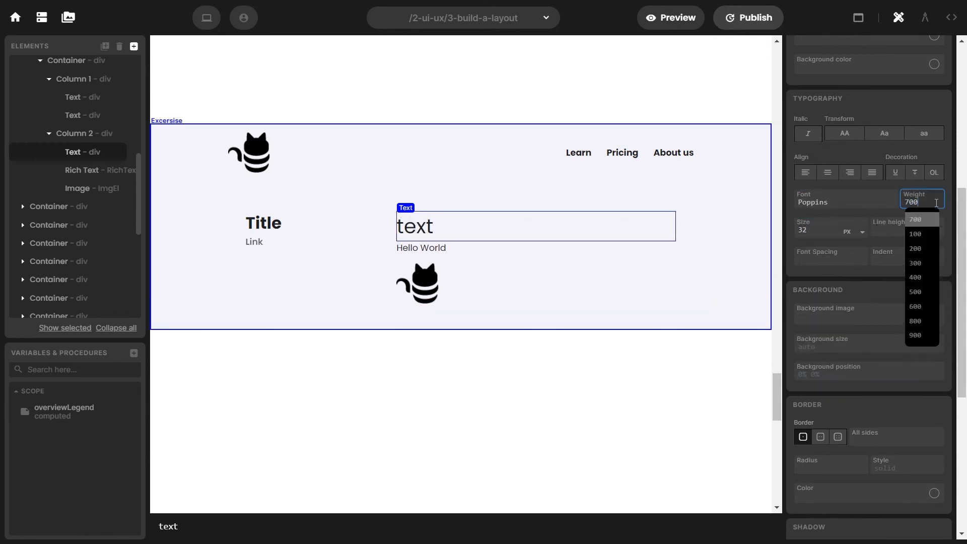
key("Return")
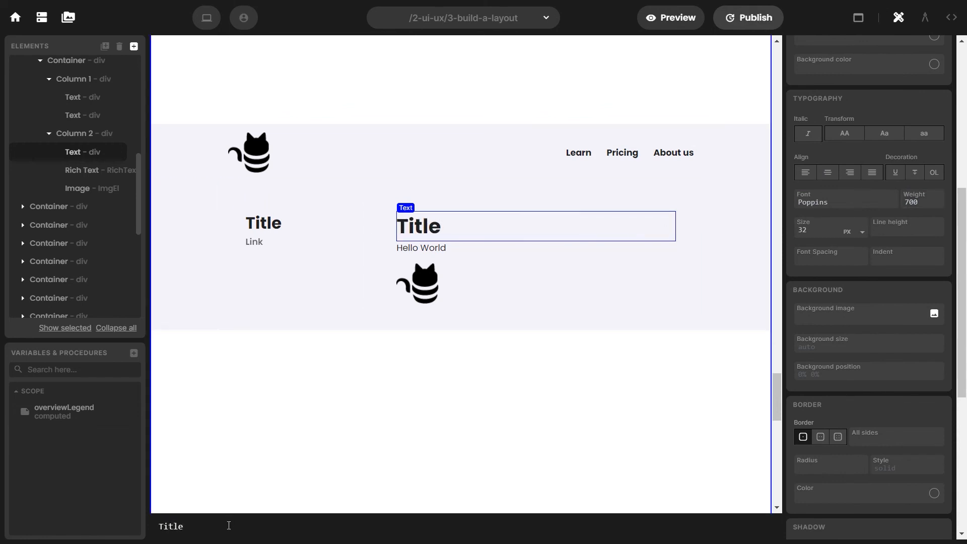
Step: Replace the content of the Rich Text element in Column 2 with a "Lorem ipsum dolor sit amet" placeholder paragraph
left_click(112, 170)
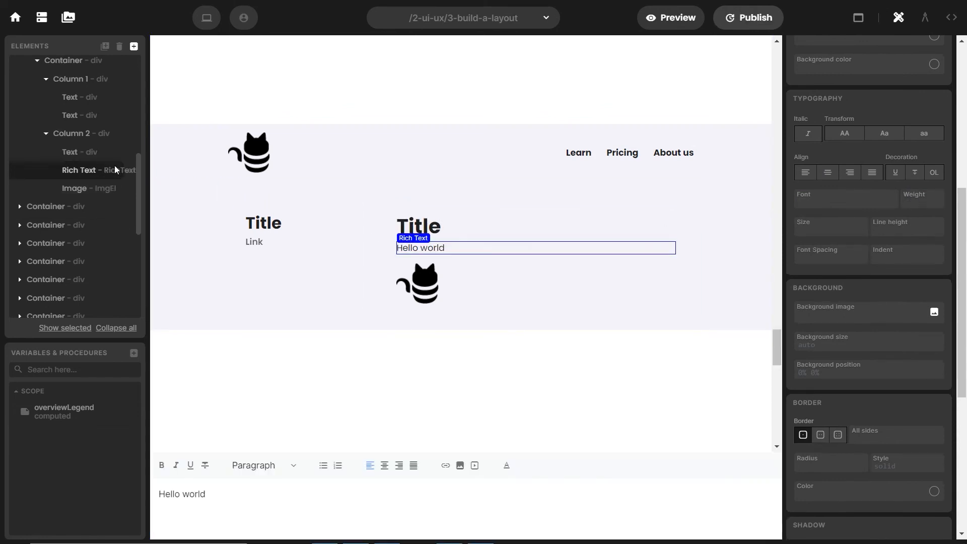
triple_click(192, 493)
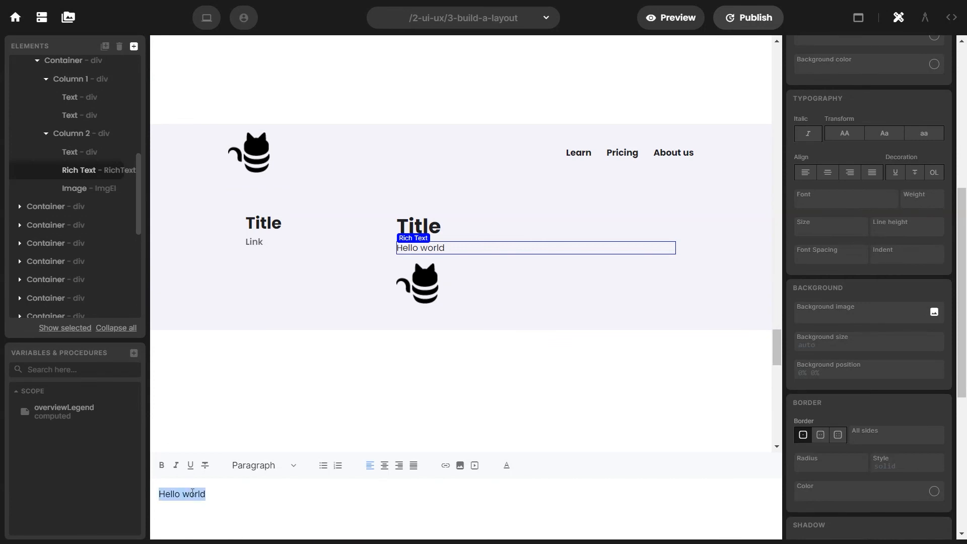
type("Lorem ipsum dolor sit amet, consectetur adipiscing elit, sed do eiusmod tempor incididunt ut labore et dolore magna aliqua. Ut enim ad minim veniam, quis nostrud exercitation ullamco laboris nisi ut aliquip ex ea commodo consequat. Duis aute irure dolor in reprehenderit in voluptate velit esse cillum dolore eu fugiat nulla pariatur. Excepteur sint occaecat cupidatat non proident, sunt in culpa qui officia deserunt mollit anim id est laborum")
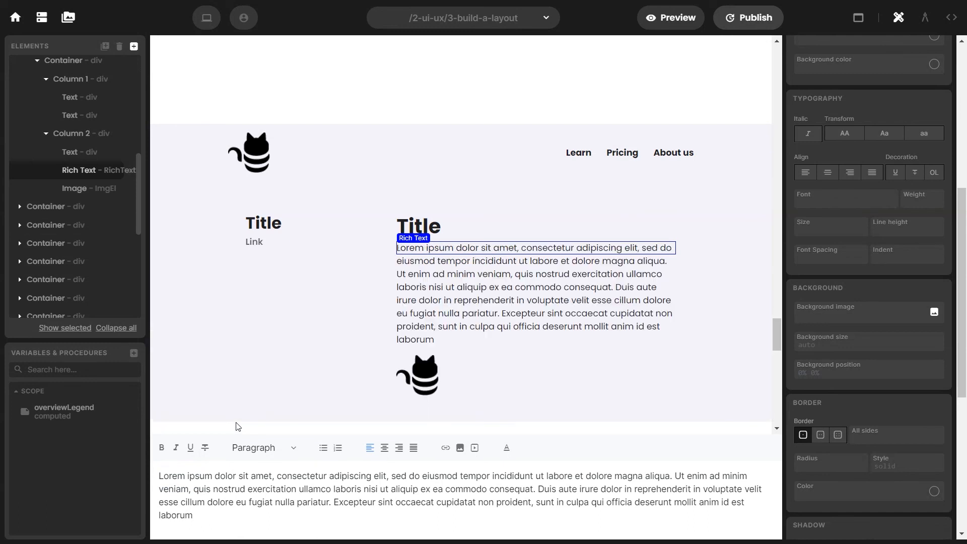
left_click(238, 426)
left_click(436, 311)
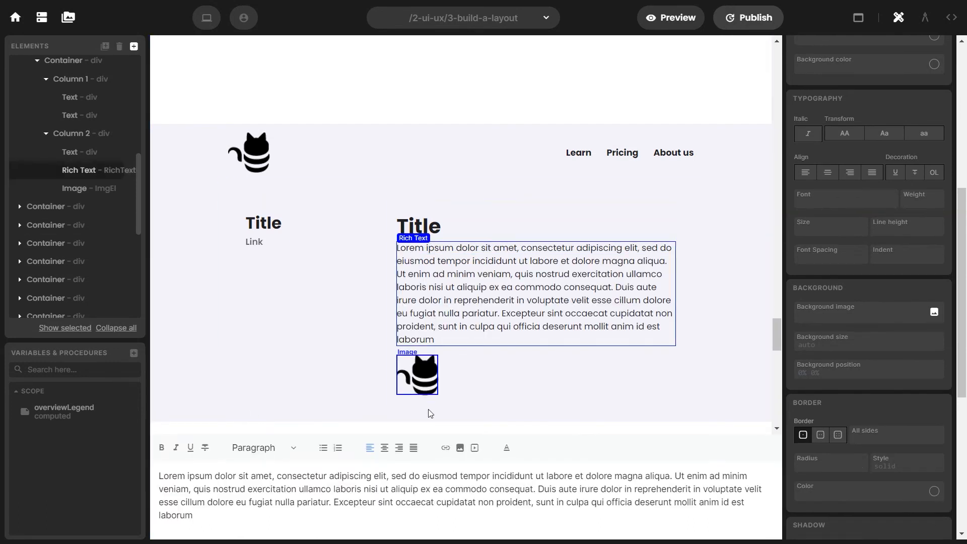
Step: Make the word "eiusmod" bold in the rich text paragraph of Column 2
left_click(406, 476)
left_click_drag(422, 475, 450, 476)
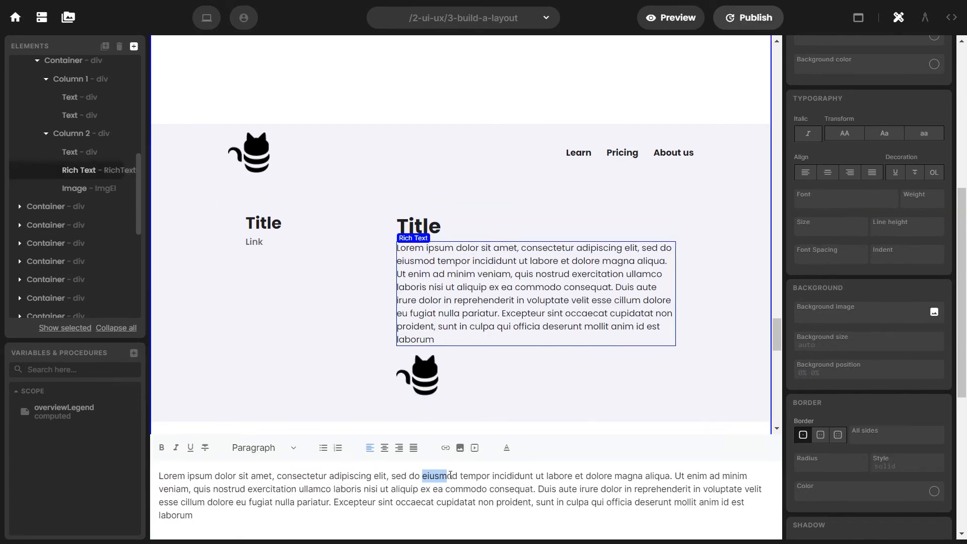
left_click(162, 452)
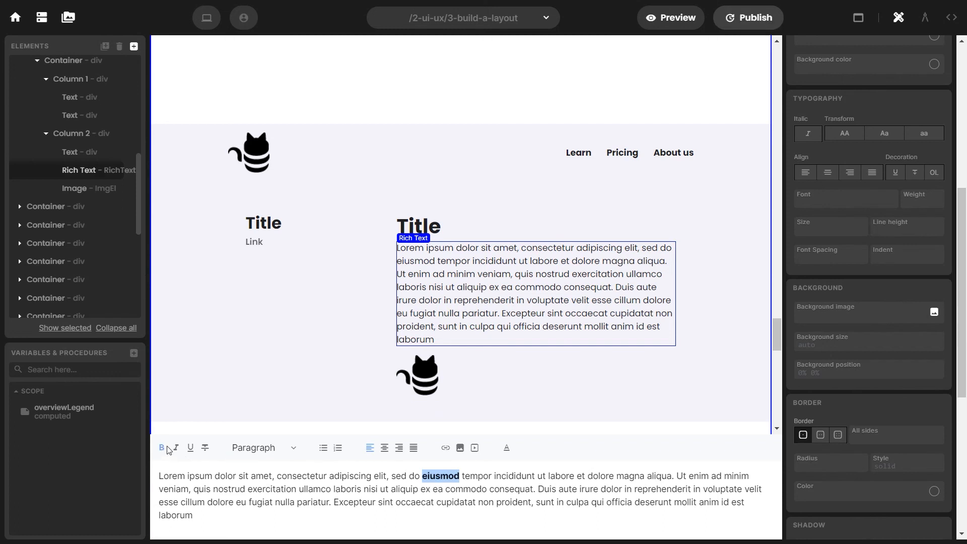
left_click(180, 436)
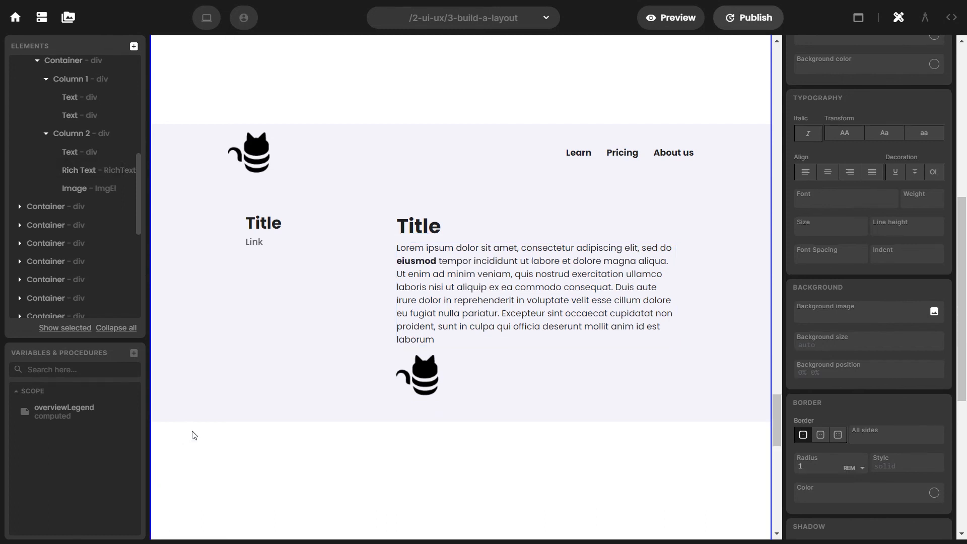
Step: Replace the Column 2 image with the Unsplash photo of a woman and dog on a beach promenade, and set its fit to fill
left_click(416, 386)
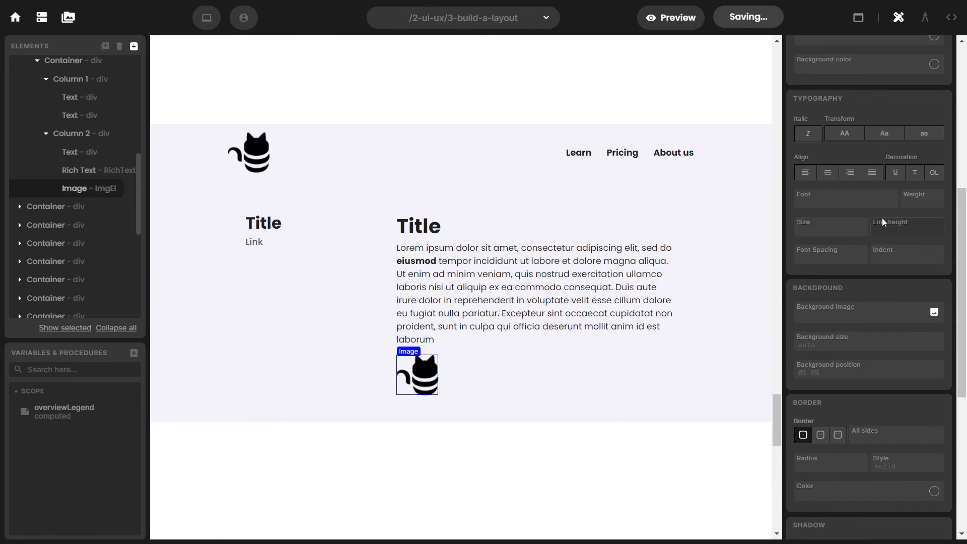
scroll(902, 181, "up", 6)
left_click(931, 19)
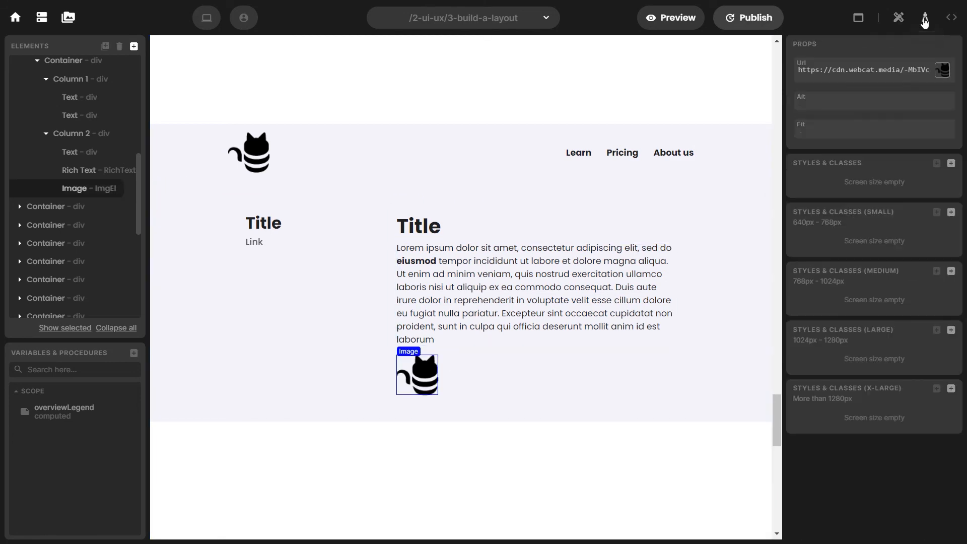
left_click(942, 70)
left_click(453, 194)
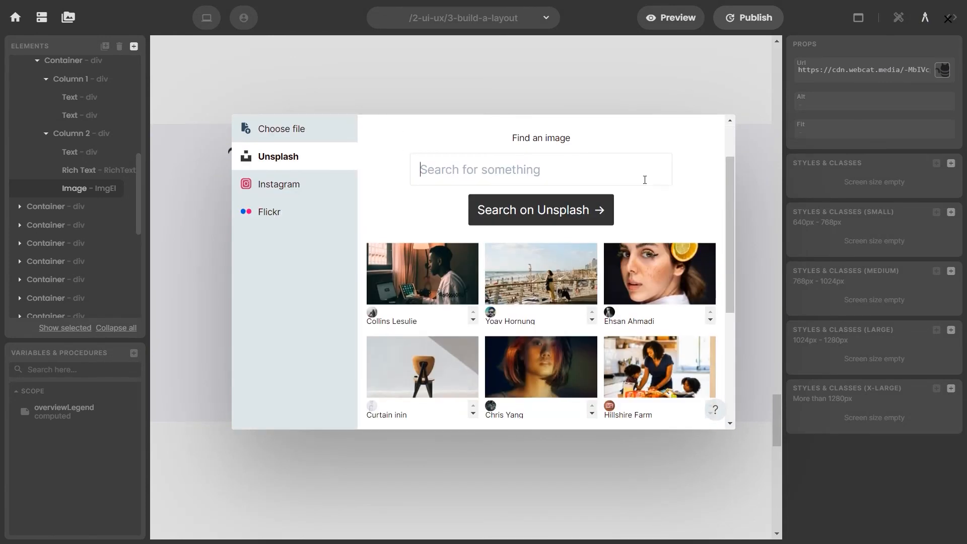
left_click(516, 274)
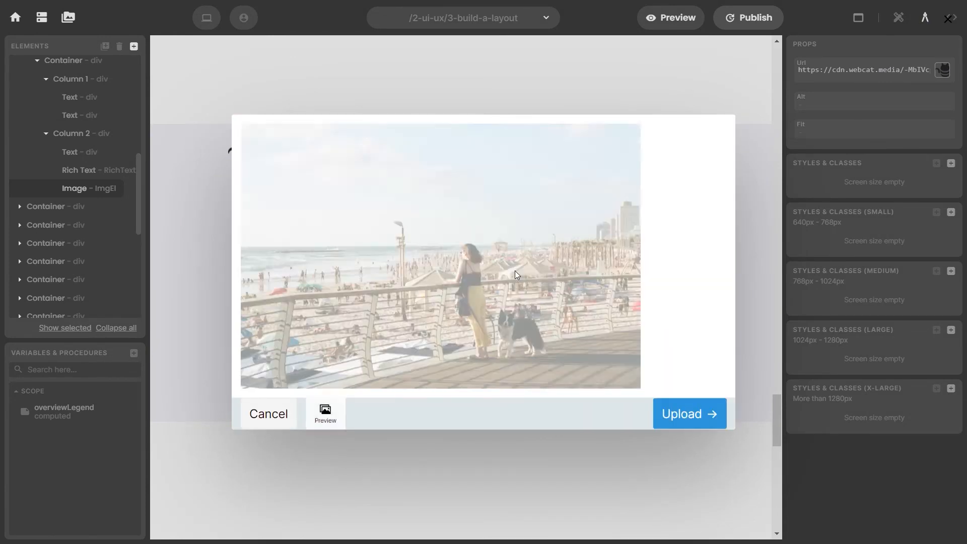
left_click(693, 413)
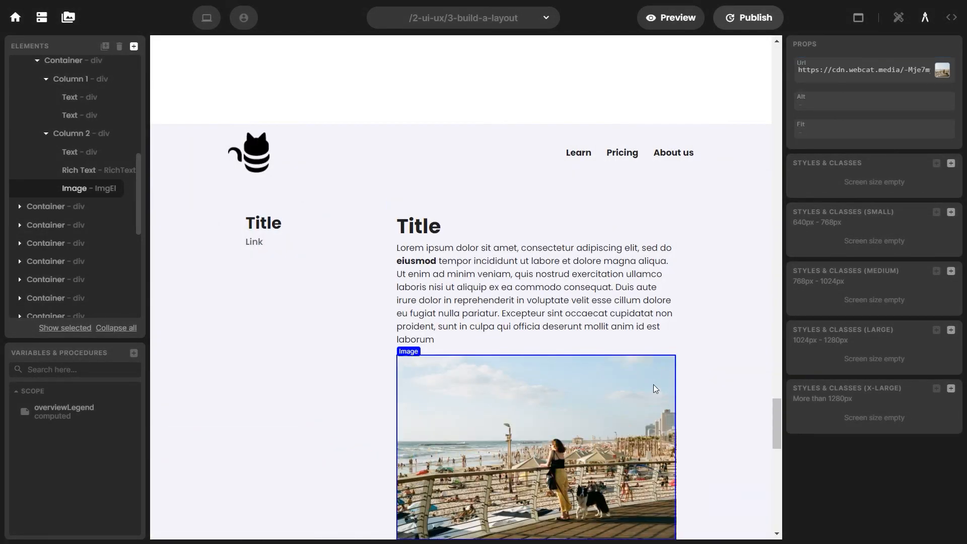
left_click(807, 130)
left_click(804, 151)
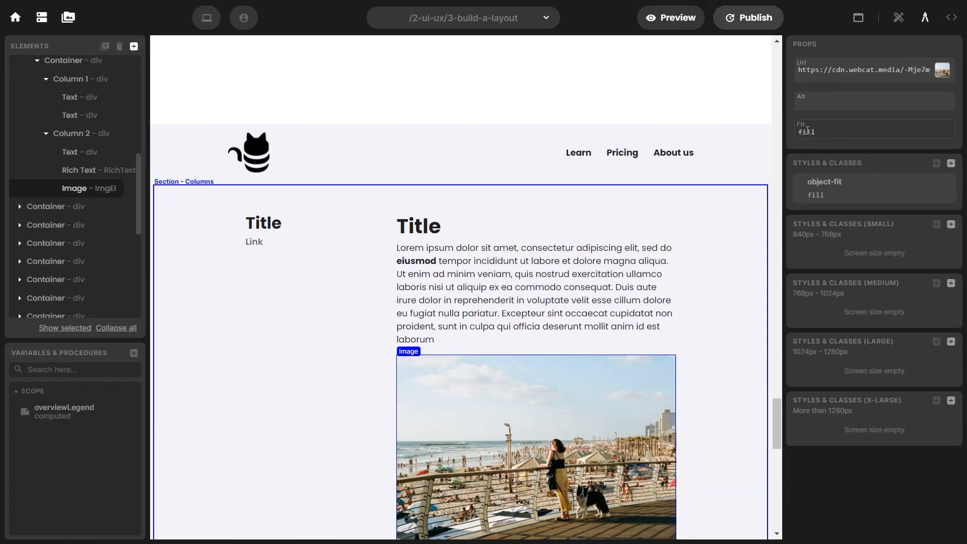